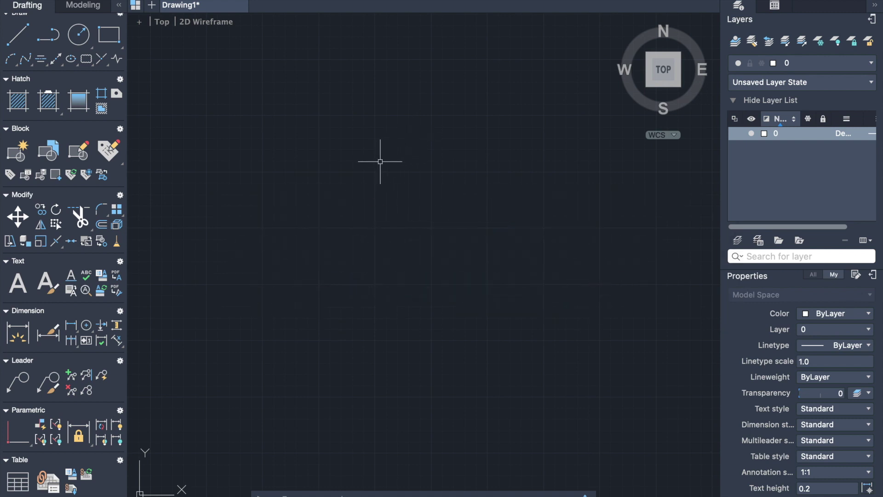
mouse_move(371, 203)
middle_down()
mouse_move(393, 61)
mouse_move(423, 46)
mouse_move(438, 14)
middle_up()
mouse_move(330, 269)
middle_down()
mouse_move(310, 394)
mouse_move(365, 78)
mouse_move(379, 63)
middle_up()
middle_drag(309, 178, 365, 217)
mouse_move(359, 296)
middle_down()
mouse_move(310, 276)
mouse_move(303, 259)
middle_up()
scroll(180, 243, down, 2)
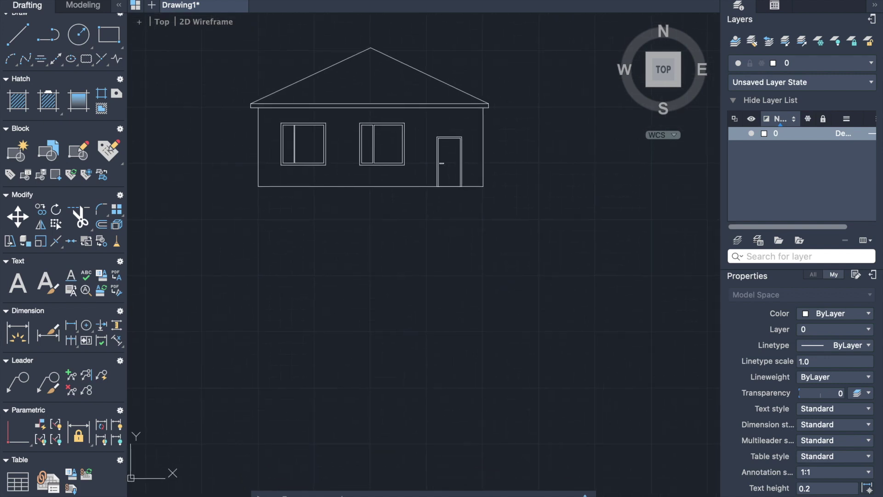
scroll(181, 244, up, 3)
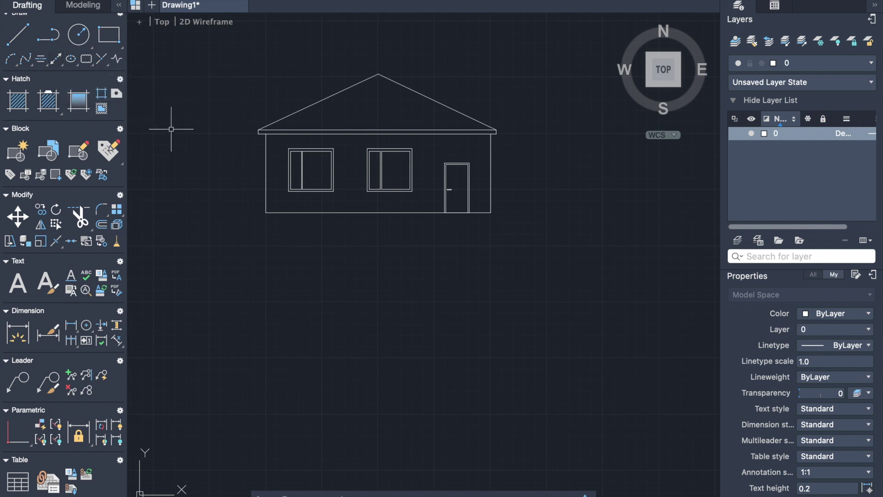
Draw vertical construction lines (XLINE) through the house's left wall edge and both side edges of the first window
text(xl)
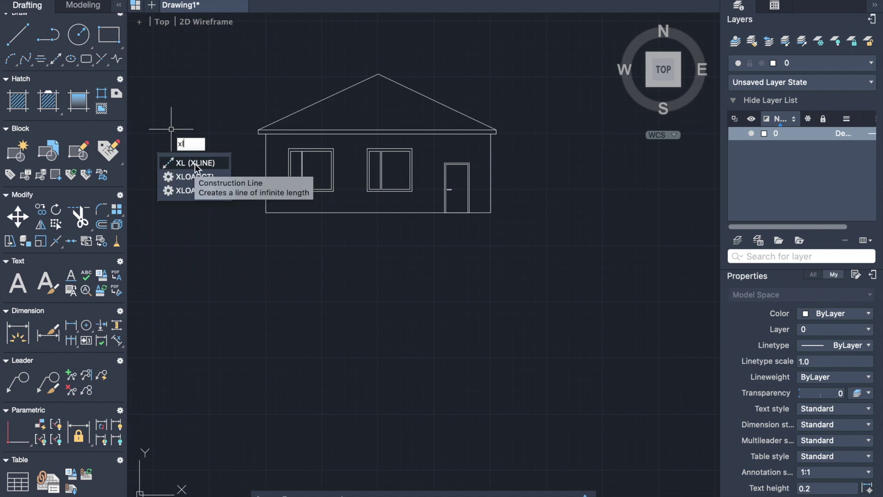
click(196, 163)
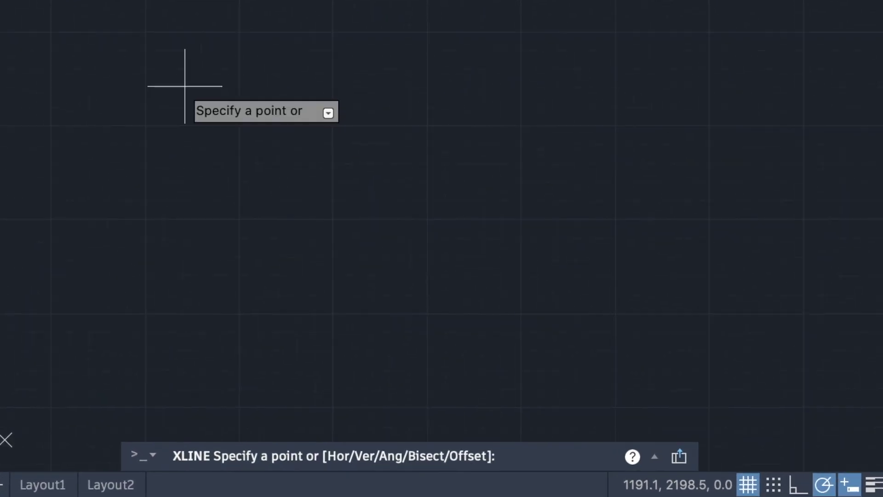
text(v)
key(Return)
click(266, 213)
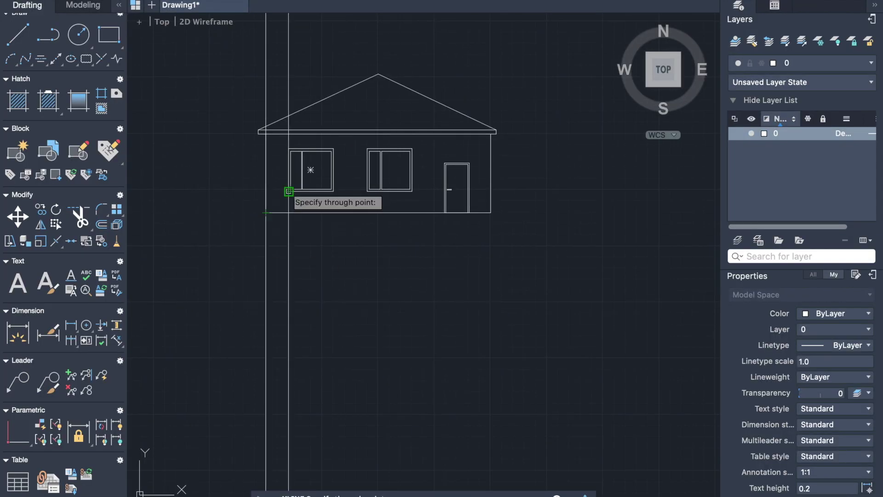
click(288, 188)
click(333, 191)
Add vertical construction lines through both side edges of the second window and the door, and through the right wall edge
click(367, 190)
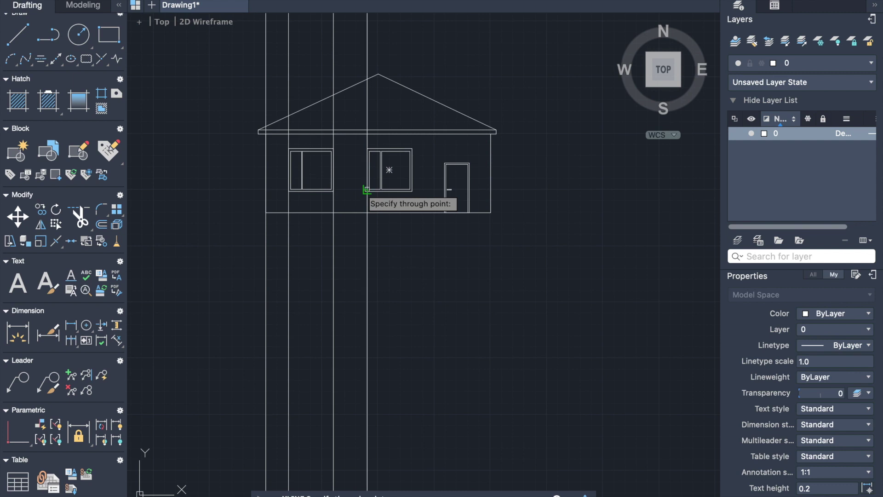
click(412, 191)
click(444, 164)
click(469, 163)
click(491, 213)
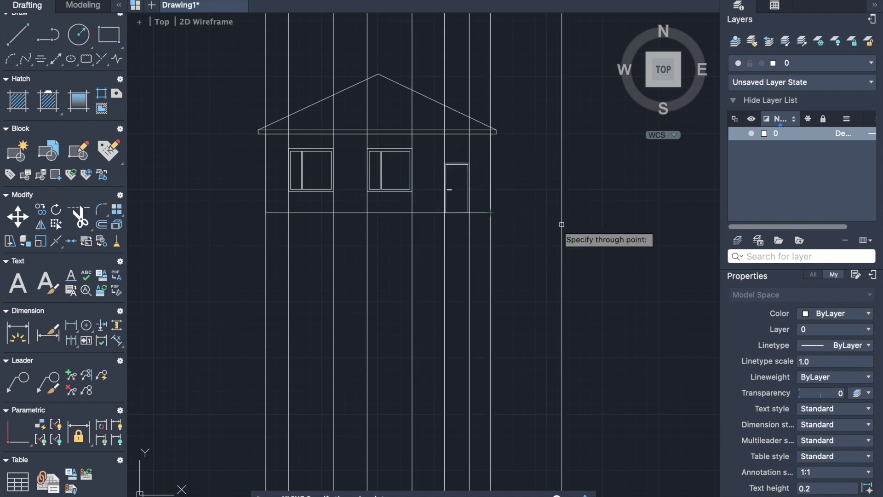
key(Escape)
Draw a closed rectangular polyline below the elevation, spanning between the two outermost construction lines, as the floor plan's outer wall
scroll(562, 224, down, 1)
click(23, 34)
click(266, 230)
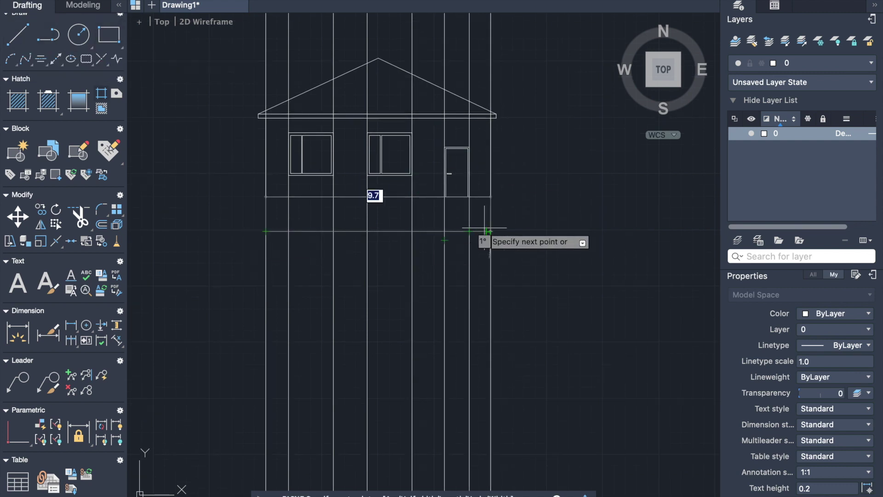
click(491, 231)
click(491, 355)
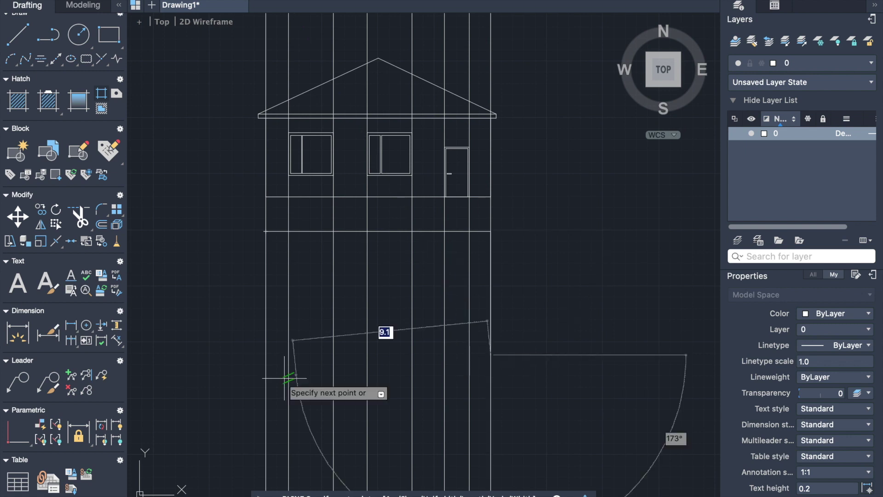
click(266, 354)
click(266, 231)
key(Escape)
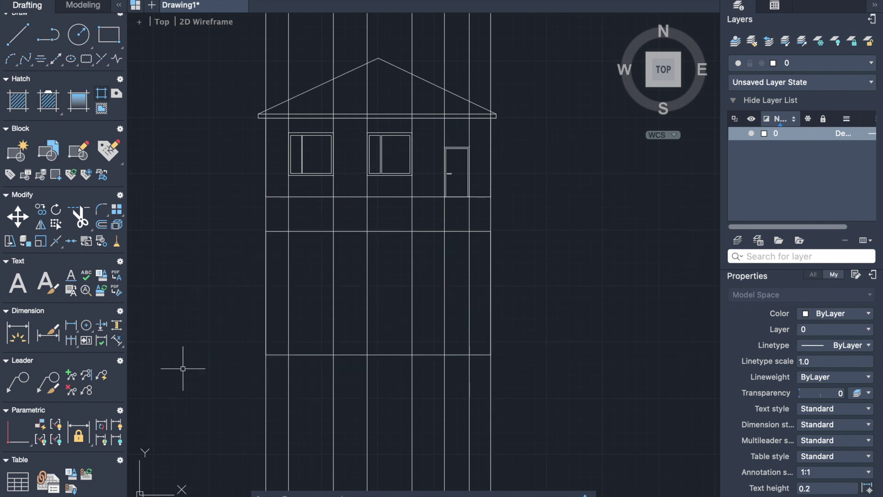
Offset the floor plan's outer rectangle inward by 0.3 to form the wall thickness
text(o)
key(Return)
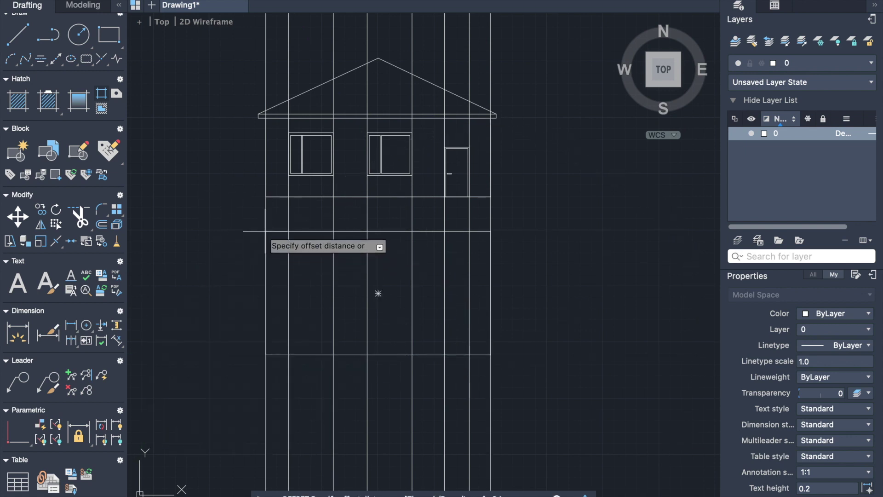
text(0.3)
key(Return)
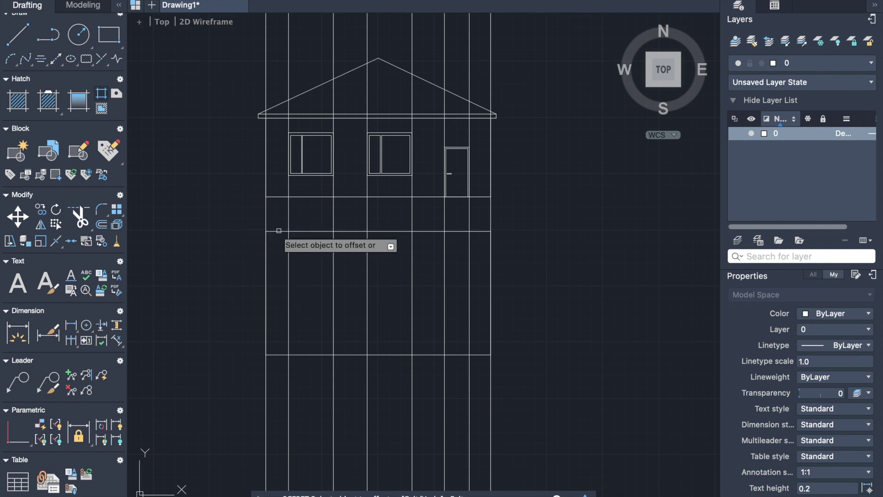
click(278, 230)
click(275, 252)
Draw two rectangles across the plan's upper wall, each between the construction lines of one window
scroll(284, 255, up, 4)
click(109, 35)
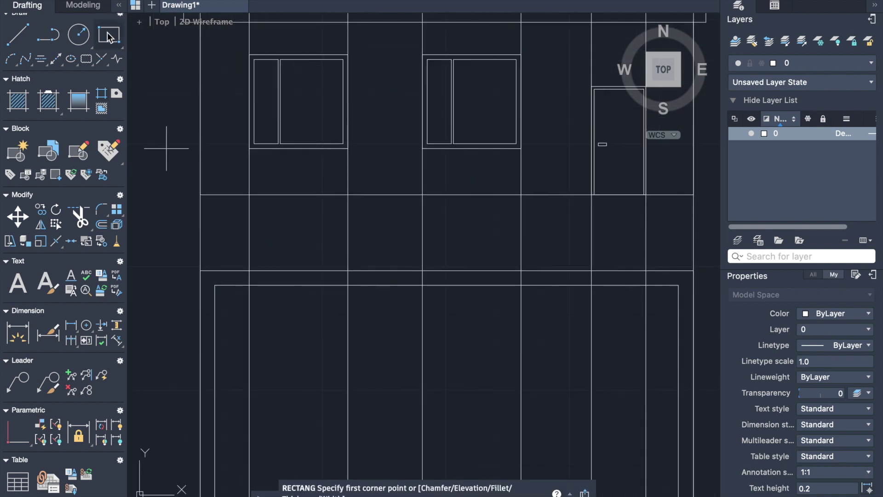
click(249, 271)
click(348, 285)
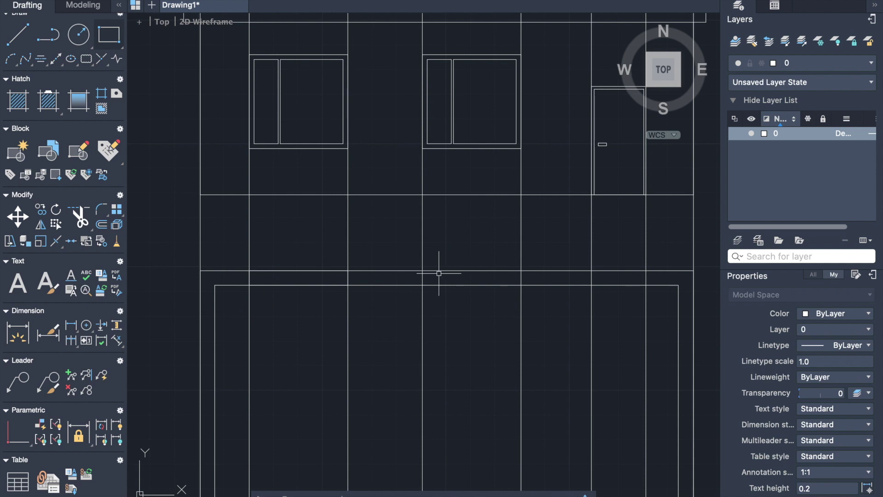
key(Return)
click(423, 270)
click(521, 285)
middle_drag(521, 285, 469, 297)
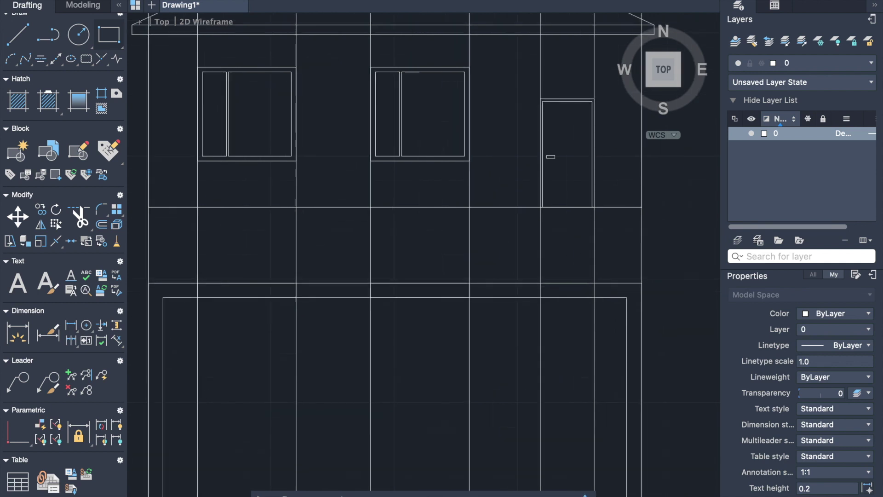
Draw a rectangle about 1.1 by 0.3 across the plan's upper wall between the door's construction lines
key(Return)
click(540, 282)
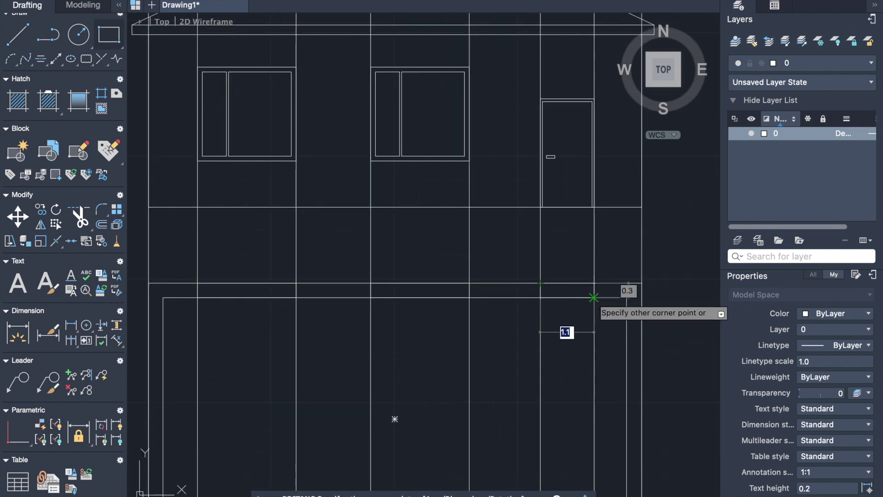
click(594, 297)
Delete all the vertical construction lines together
click(550, 107)
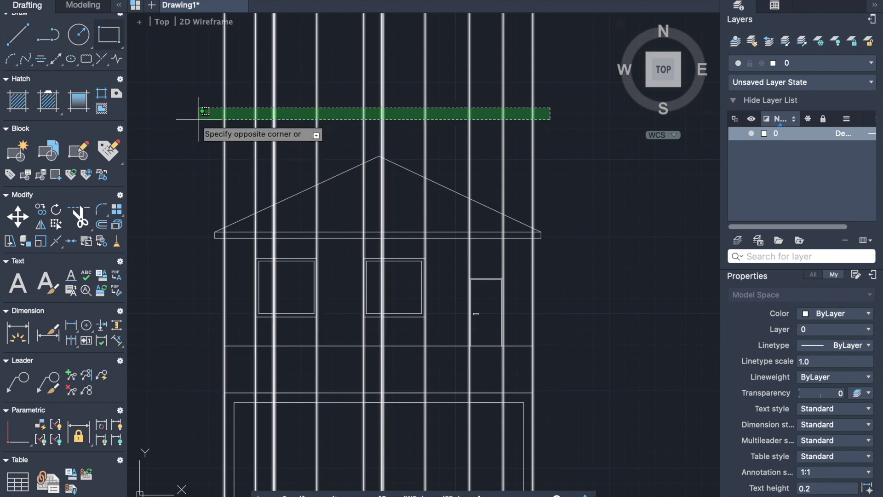
click(203, 111)
key(Delete)
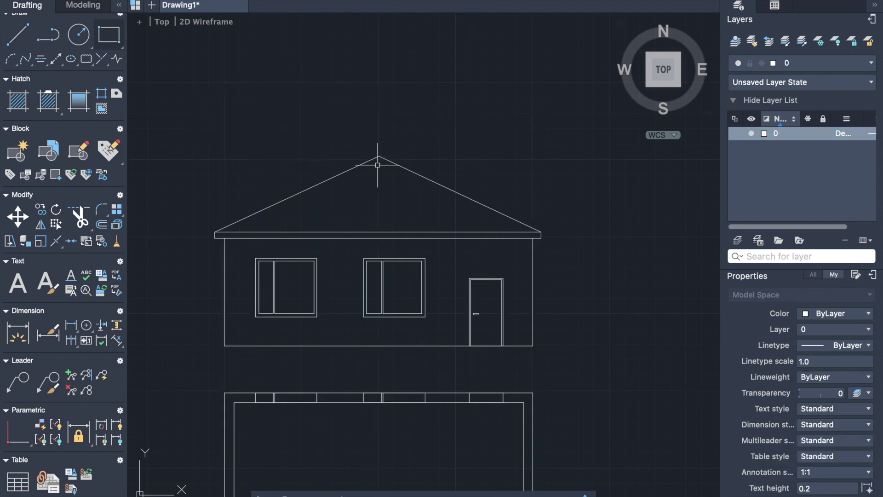
Place four points with the Multiple Point tool inside the floor plan's upper left area
scroll(346, 270, down, 3)
scroll(346, 270, up, 3)
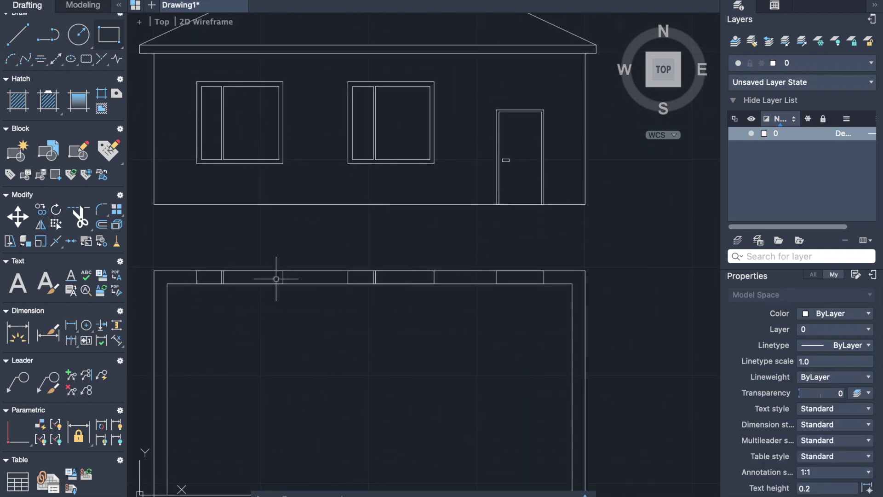
scroll(276, 279, down, 3)
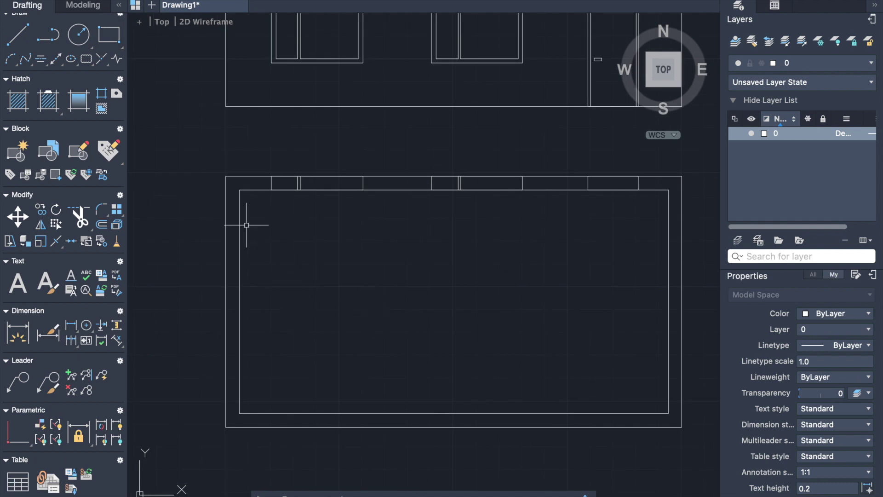
click(101, 58)
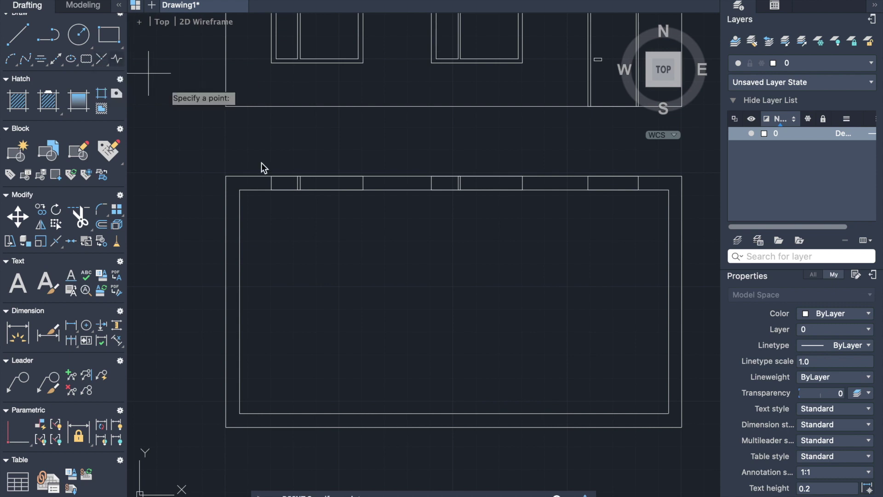
click(339, 257)
click(355, 254)
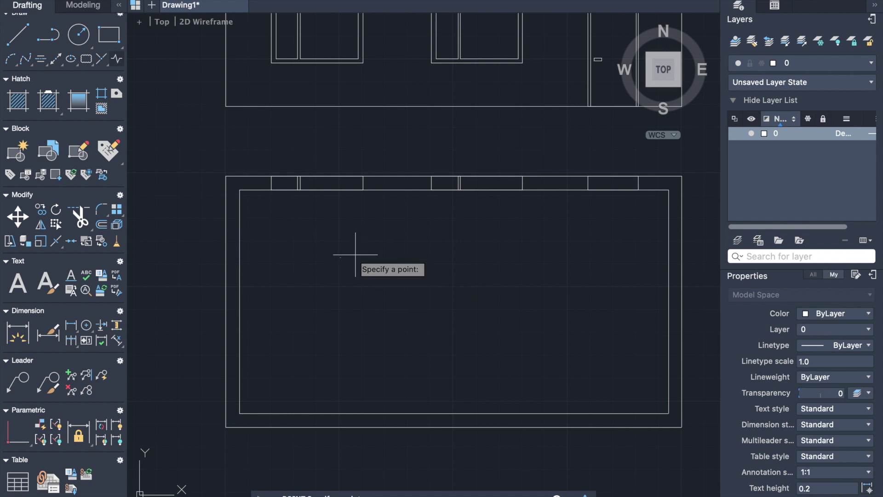
click(378, 262)
click(404, 245)
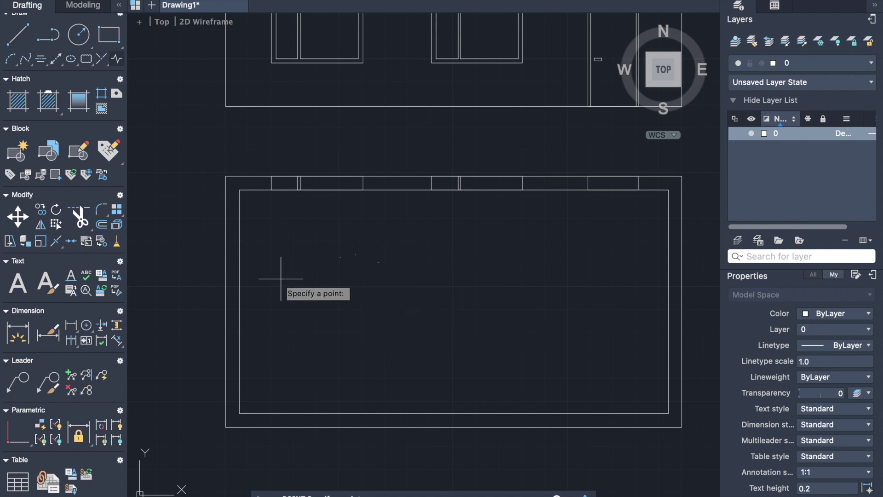
key(Escape)
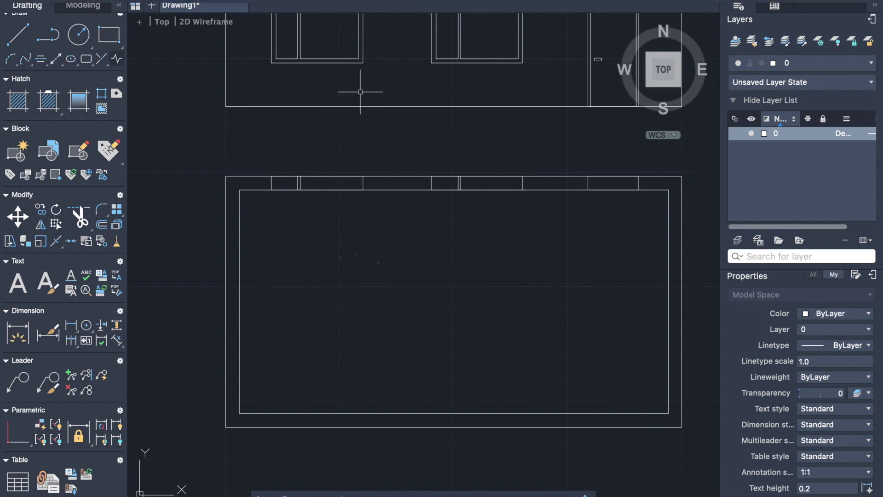
Set the point style to the plain circle inside a square
click(266, 1)
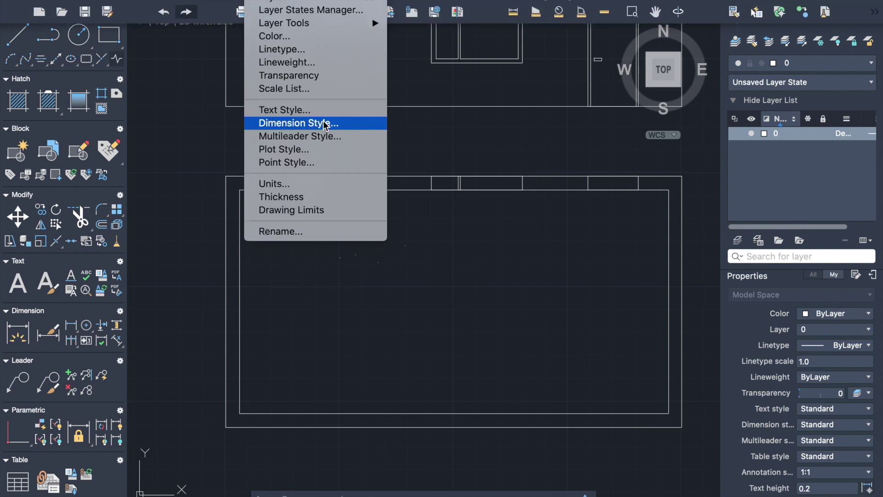
click(337, 164)
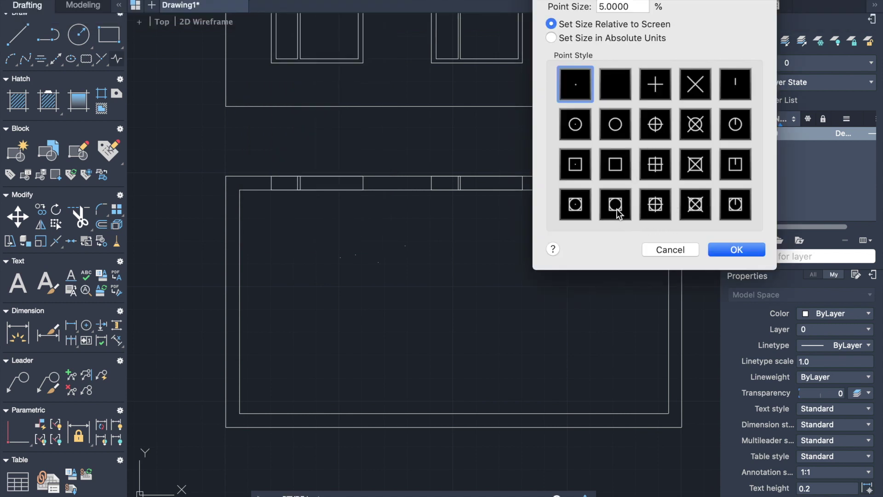
click(617, 210)
click(753, 245)
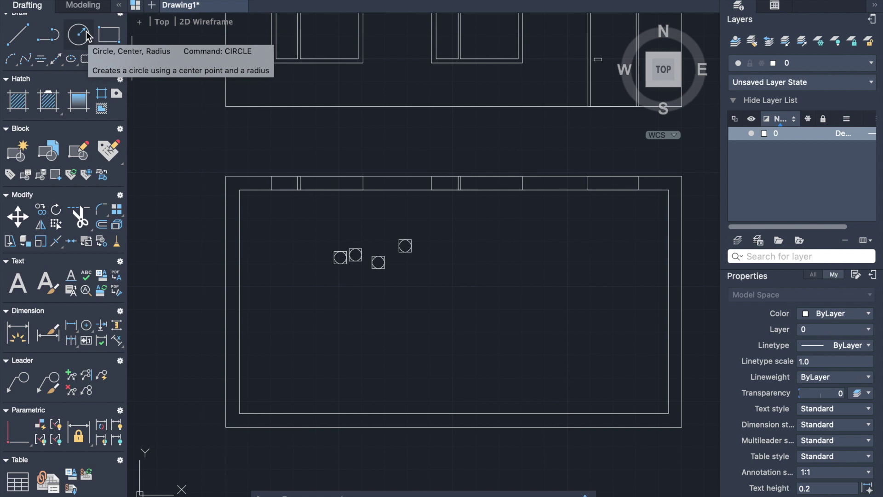
Delete the four points inside the floor plan
drag(436, 223, 335, 275)
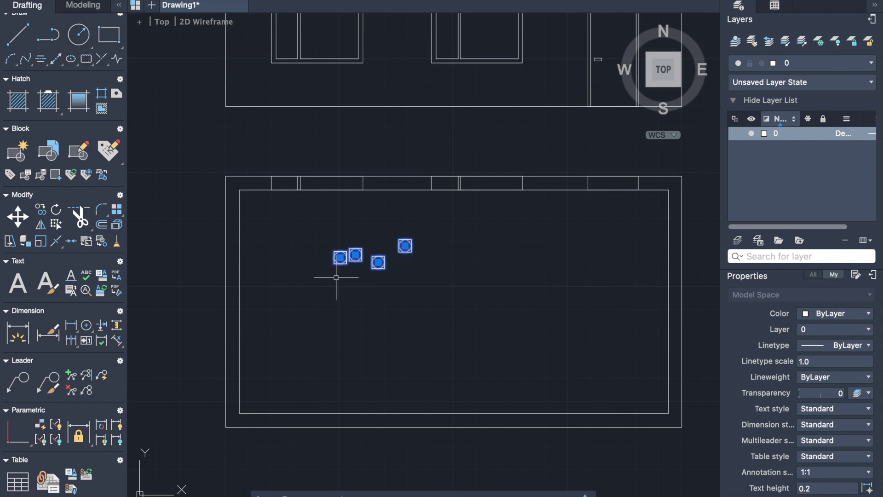
key(Delete)
Draw a circle with a radius of about 0.3 inside the floor plan, below the first window
text(c)
key(Return)
click(322, 251)
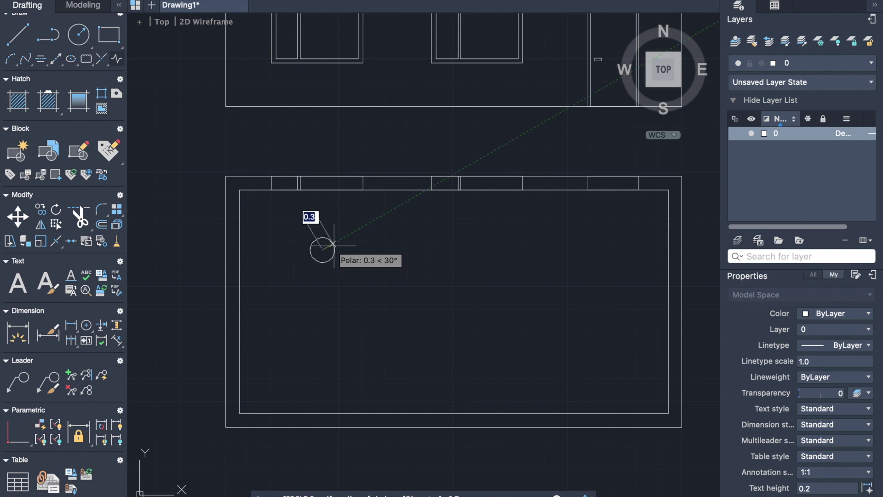
click(335, 244)
Divide the circle into 6 equal segments with point markers
scroll(357, 235, up, 7)
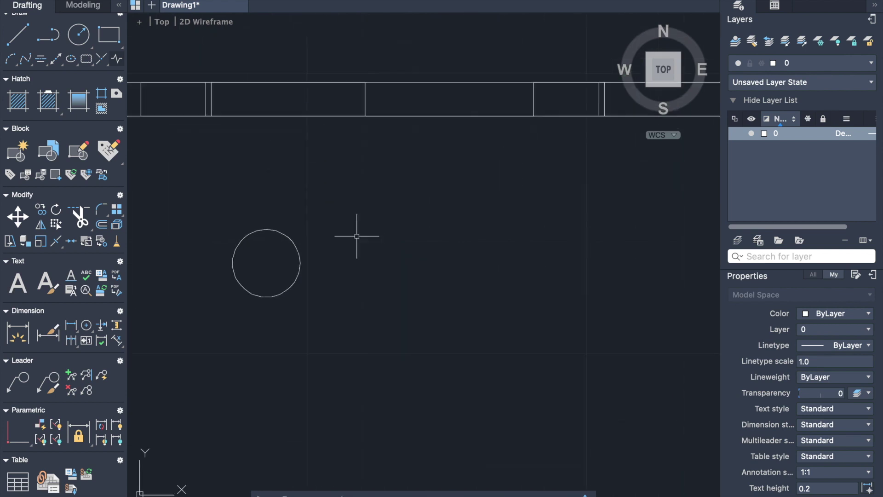
click(99, 60)
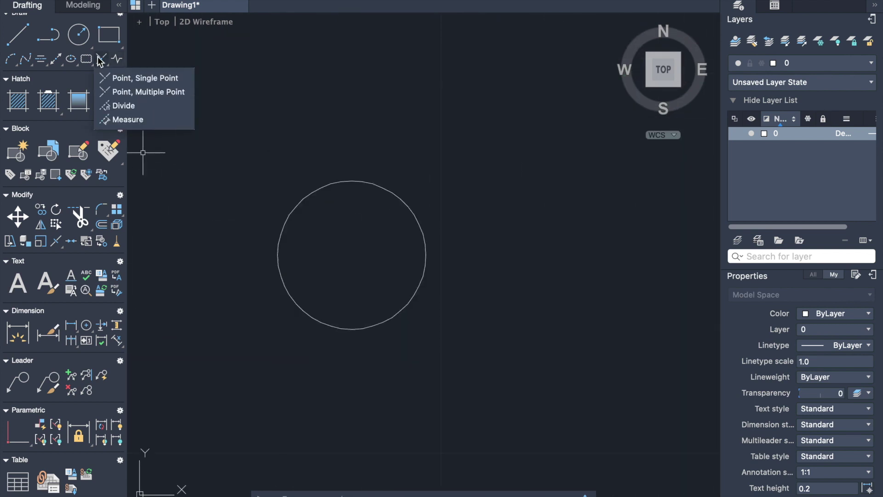
click(127, 108)
click(341, 179)
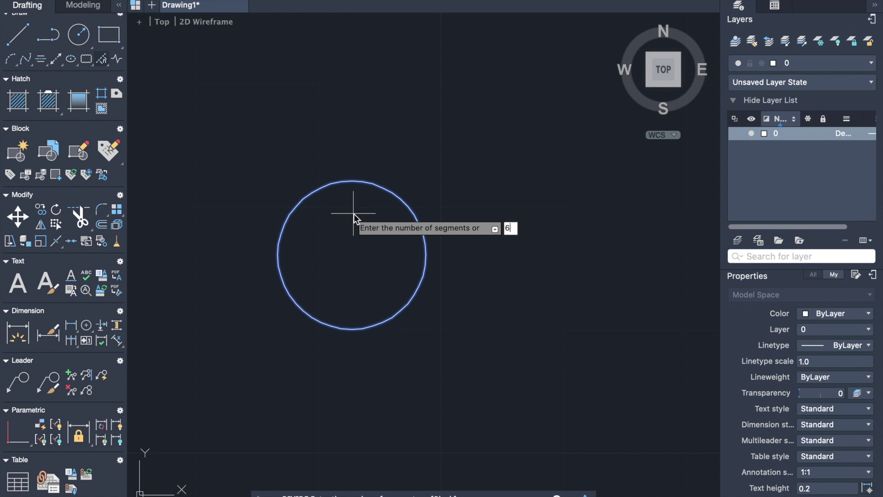
key(Return)
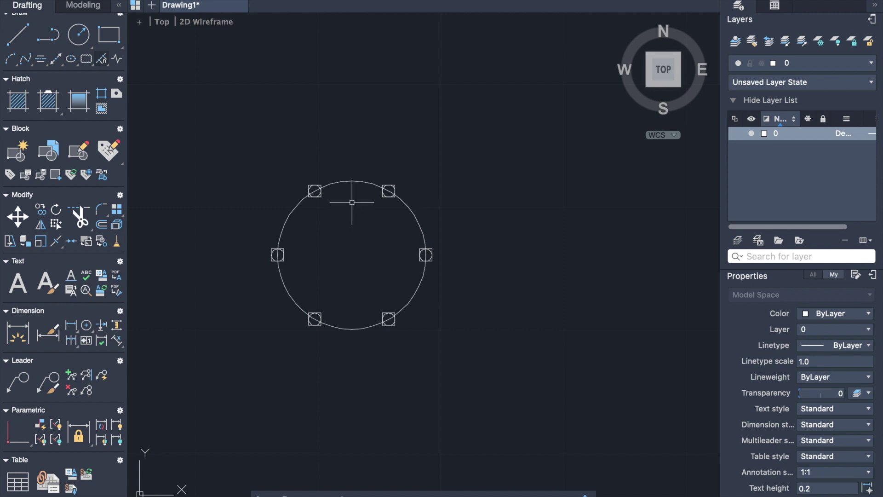
Draw a horizontal line about 1.0 long below and to the right of the divided circle
scroll(258, 207, down, 3)
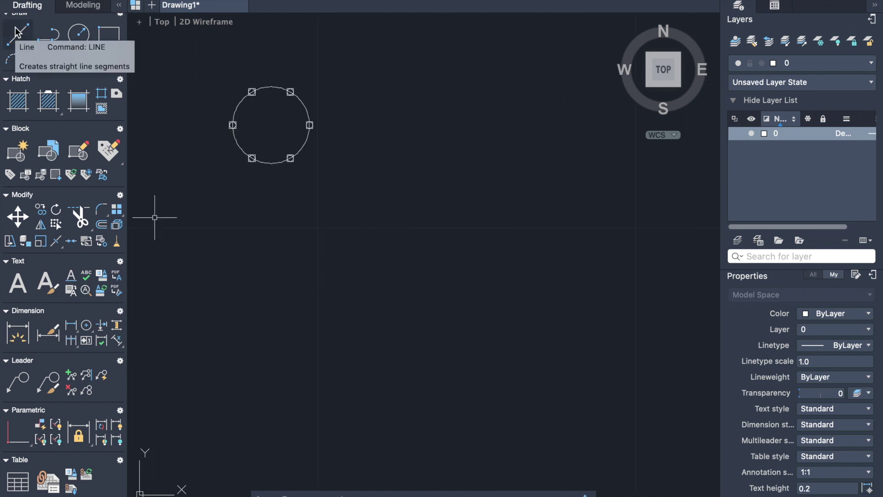
click(15, 32)
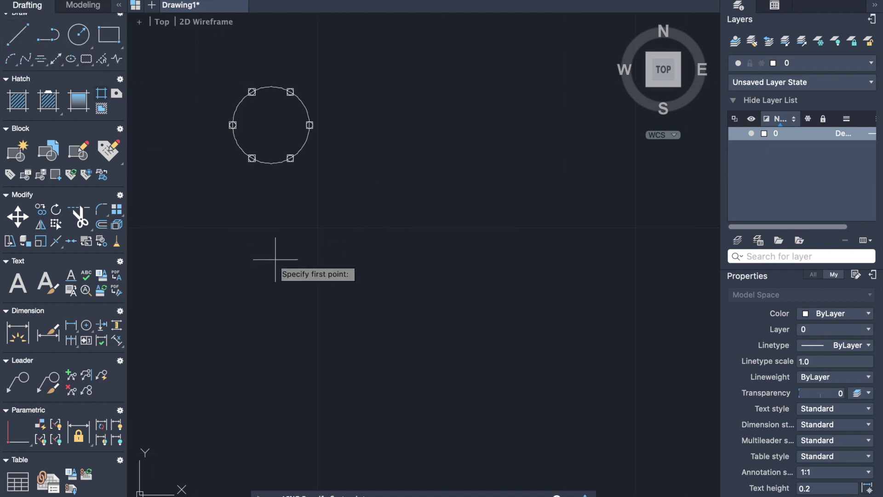
click(317, 228)
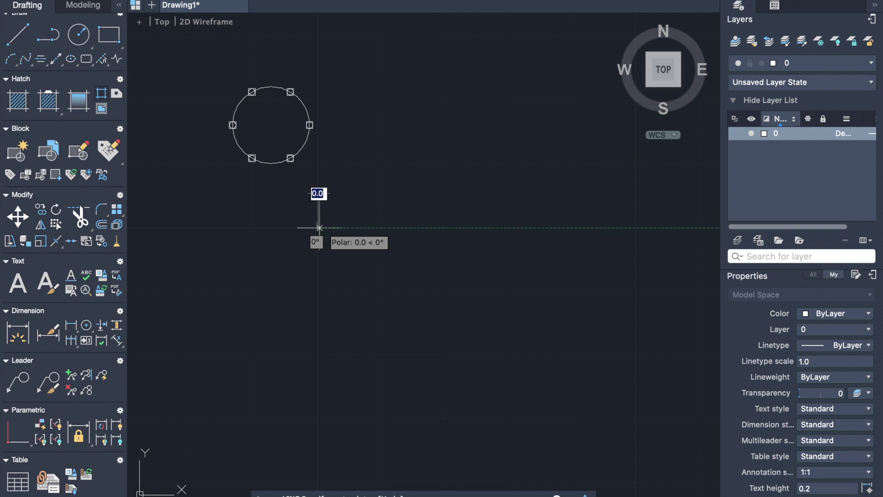
click(444, 229)
key(Escape)
Divide the horizontal line into 5 equal segments with point markers
scroll(410, 215, up, 4)
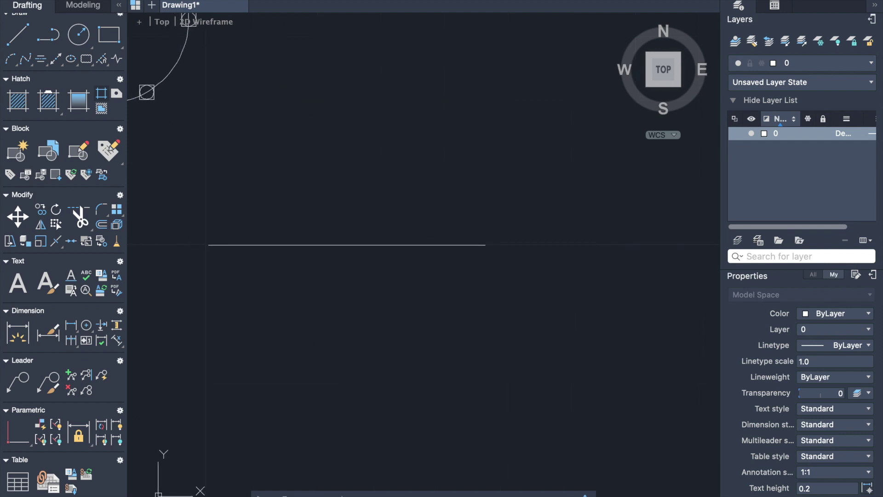
click(104, 60)
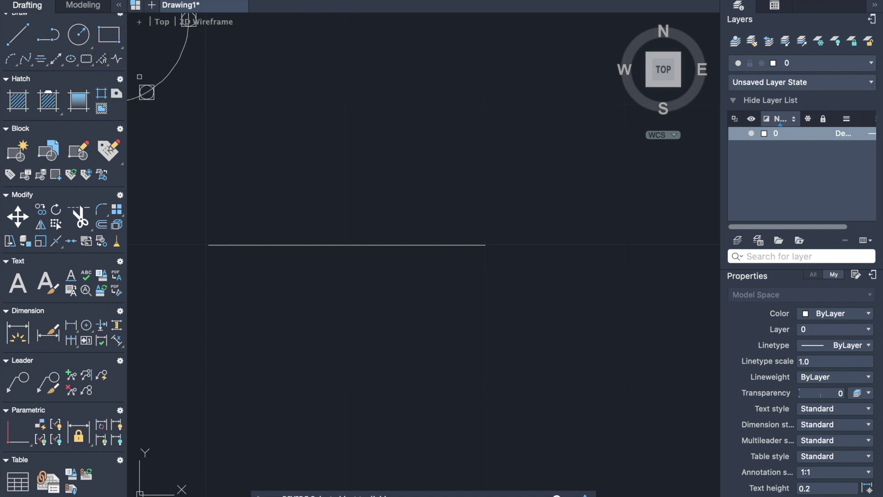
click(335, 245)
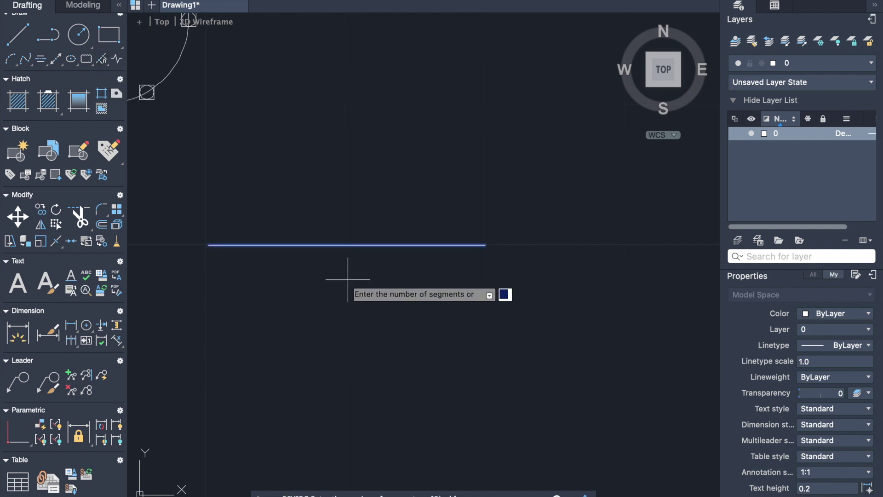
key(Return)
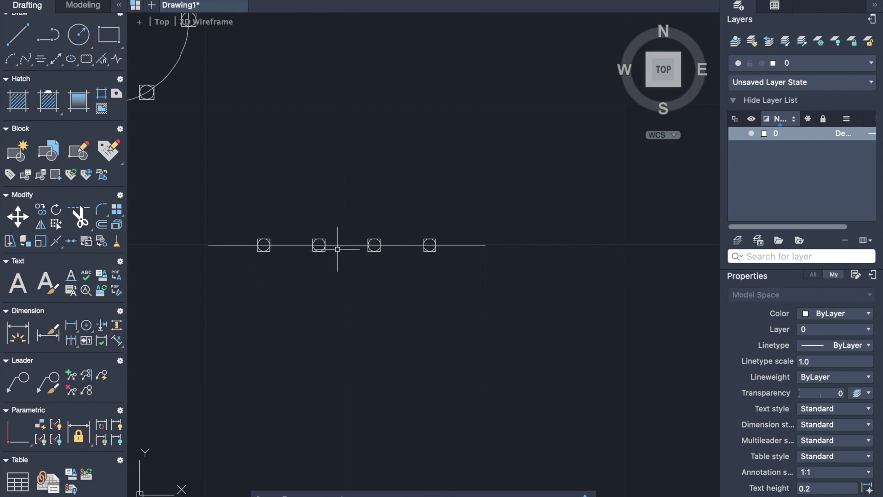
scroll(455, 271, down, 3)
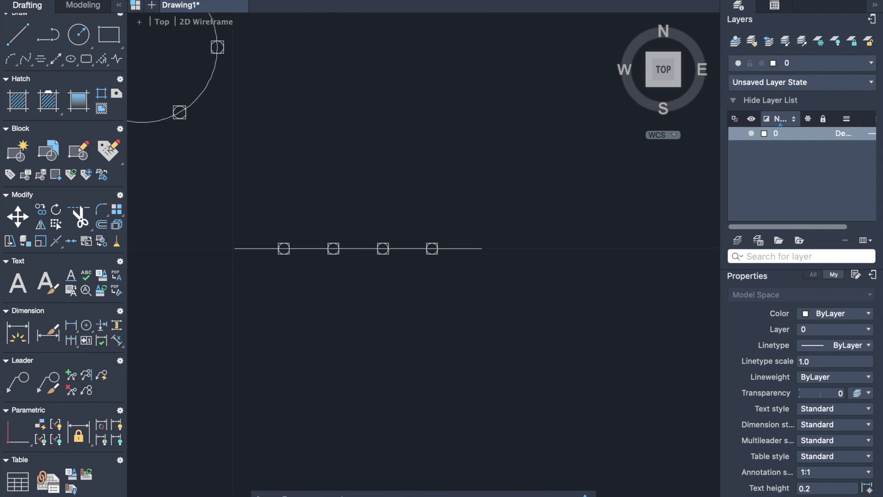
Draw a 6 by 6 square with the Rectangle command in an empty area of the drawing
scroll(375, 186, up, 5)
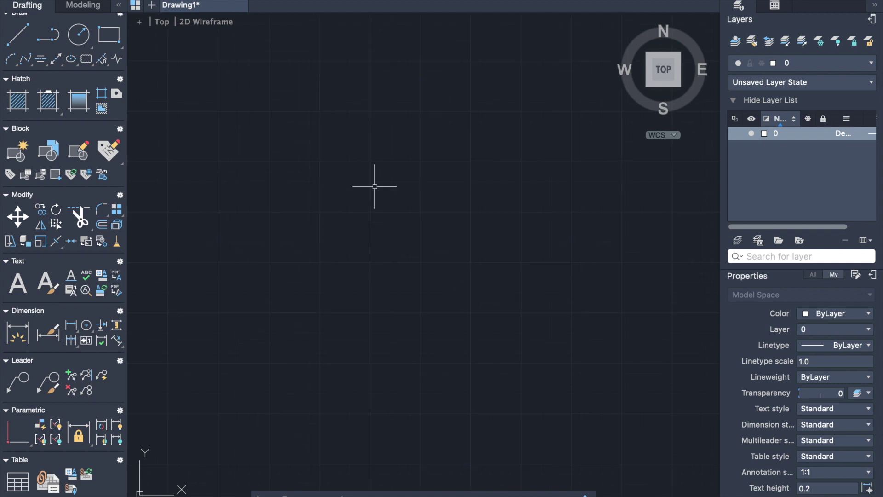
click(113, 37)
click(219, 214)
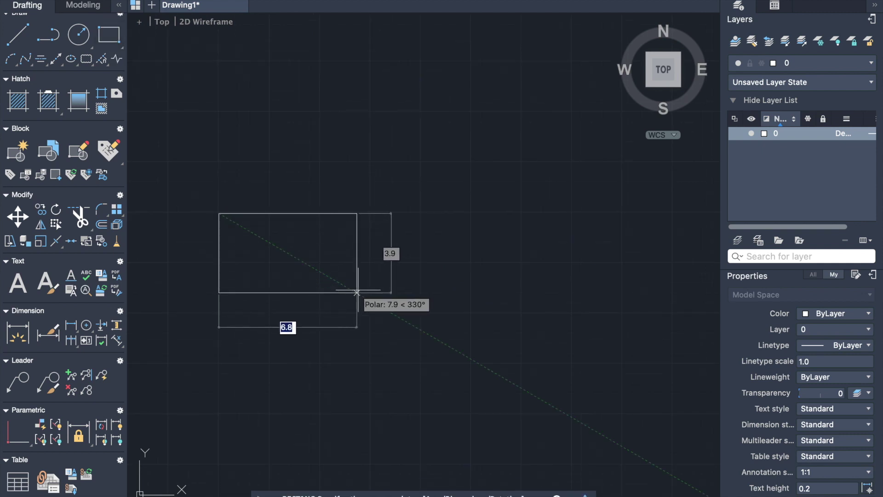
text(6)
key(Tab)
text(6)
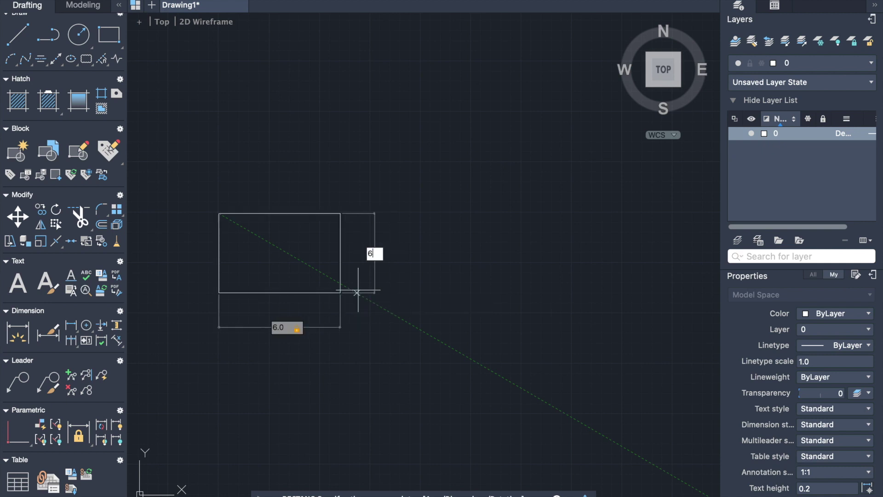
key(Return)
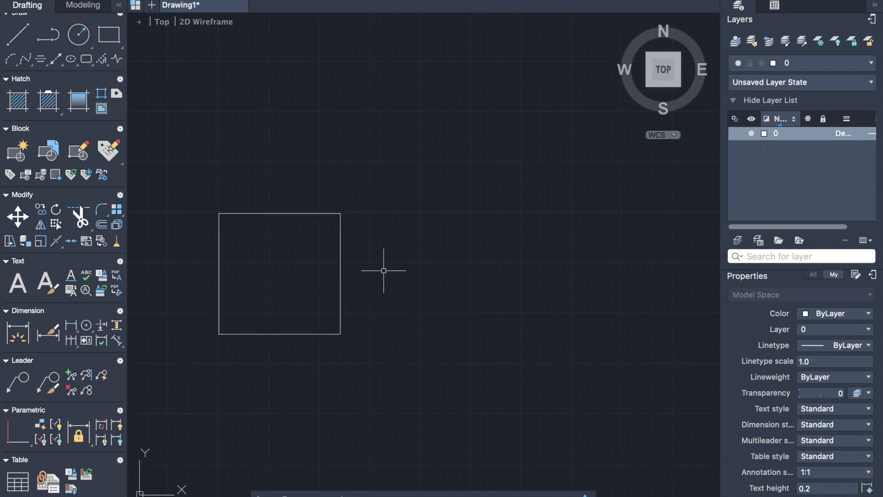
Stretch the square's right edge outward by 3 units from its midpoint grip
click(340, 263)
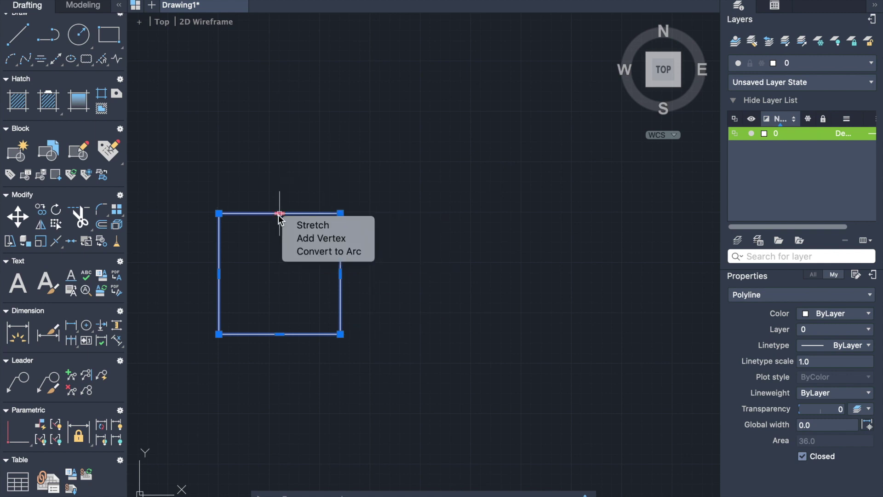
mouse_move(218, 214)
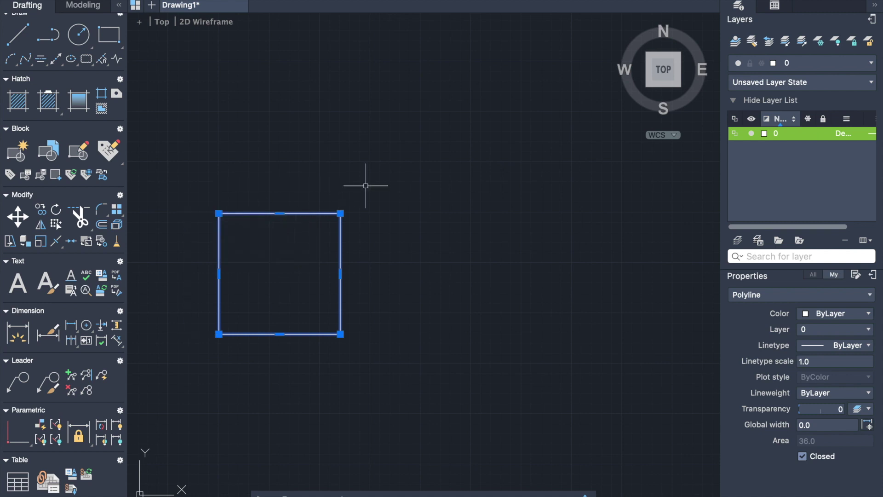
click(340, 272)
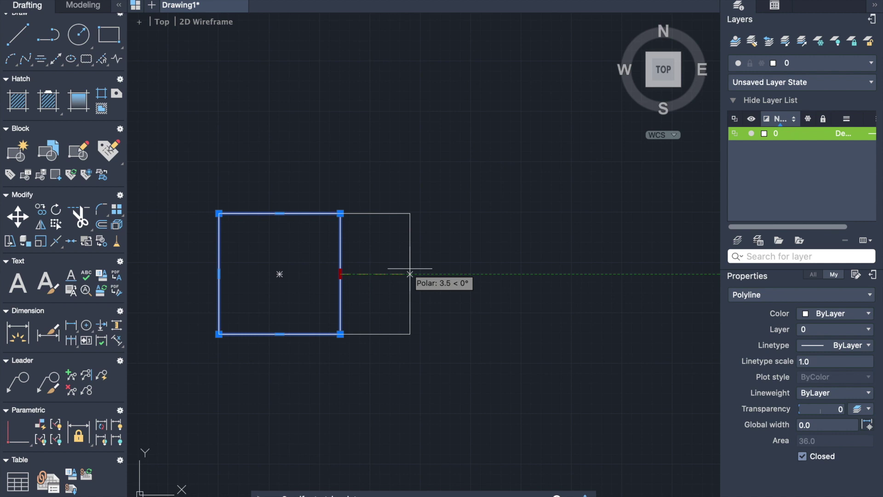
text(3)
key(Return)
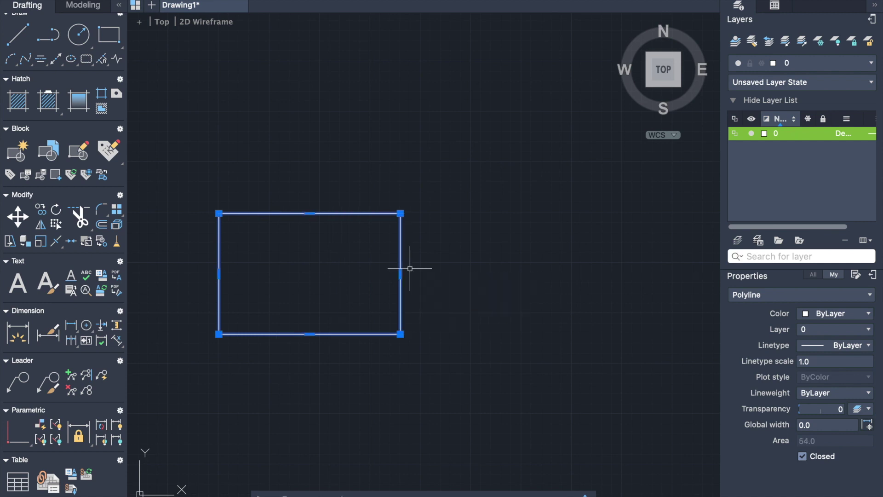
click(400, 213)
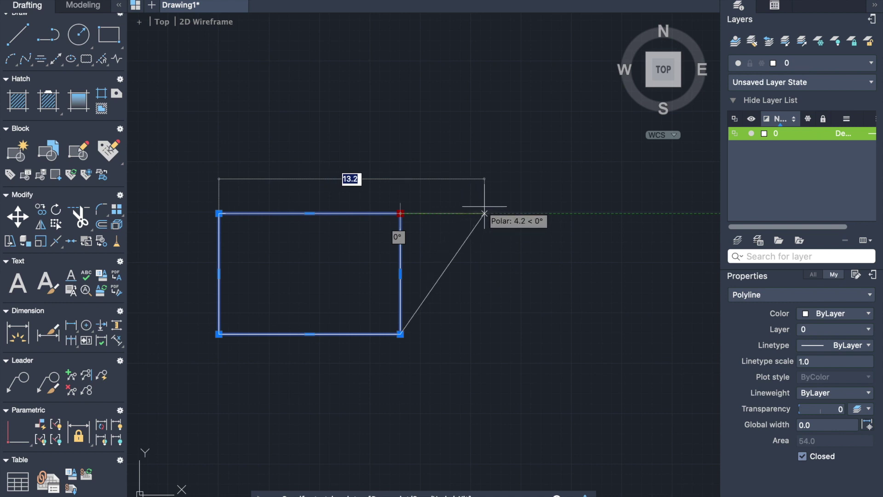
key(Escape)
Add a vertex about 3 units out from the rectangle's right edge midpoint and convert its left edge to an outward arc
mouse_move(400, 275)
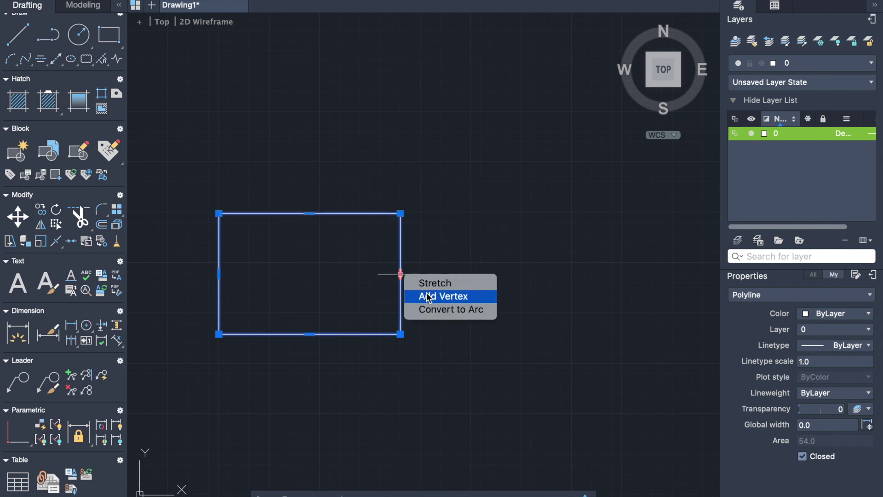
click(425, 293)
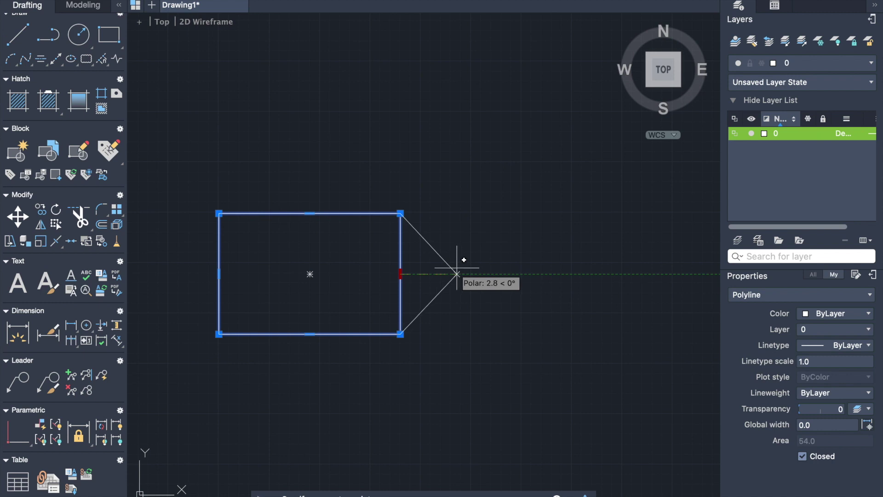
click(462, 274)
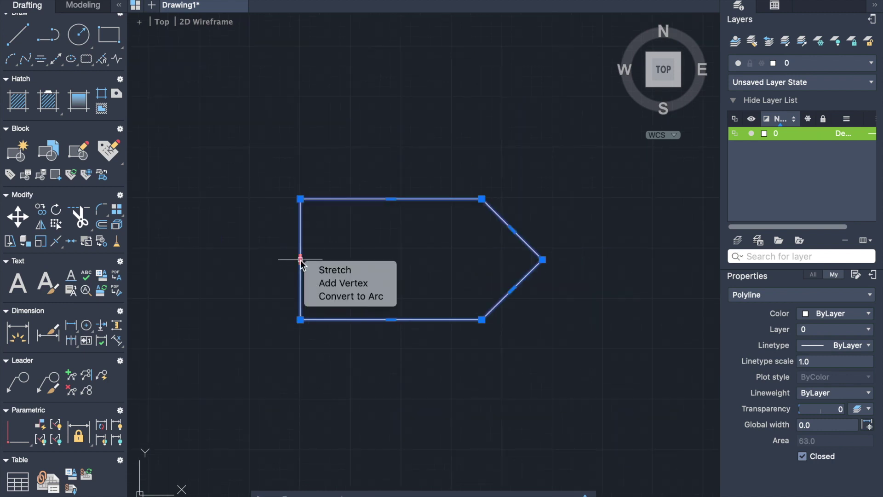
click(342, 296)
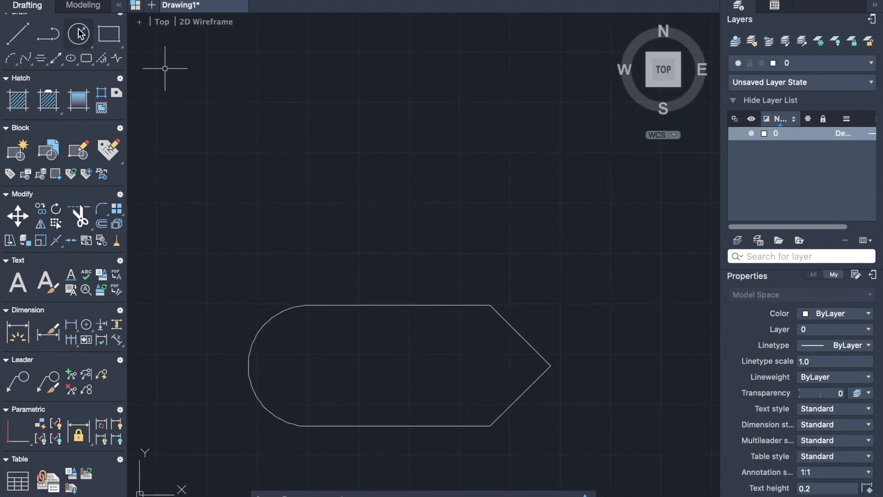
Draw a circle with a radius of 2 above the edited polyline
click(79, 30)
click(79, 32)
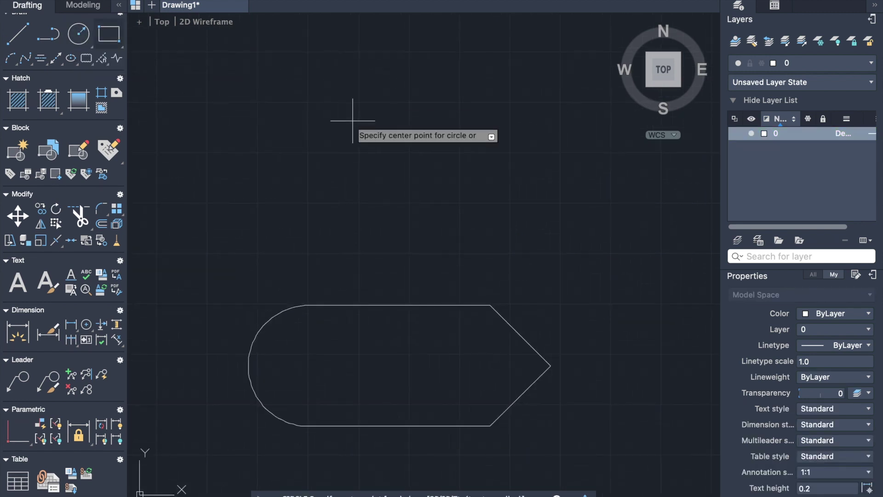
click(308, 150)
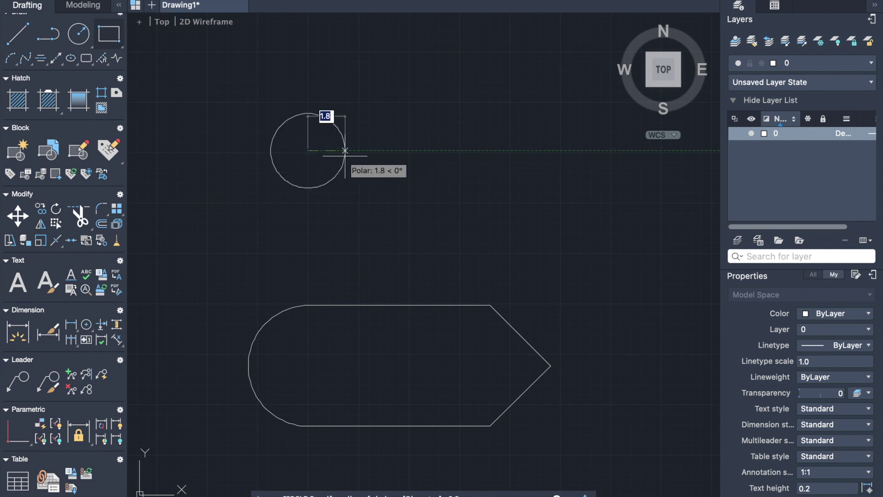
text(2)
key(Return)
Enlarge the circle to a radius of 5 using its right quadrant grip
click(358, 217)
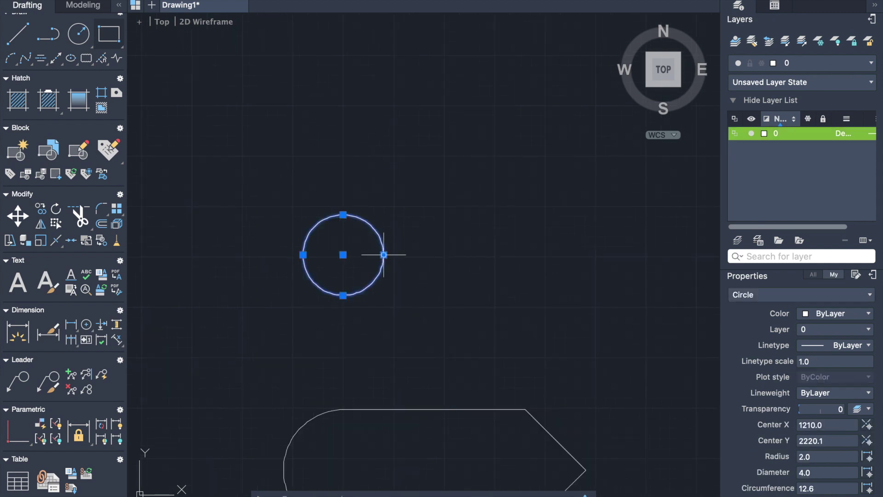
click(383, 254)
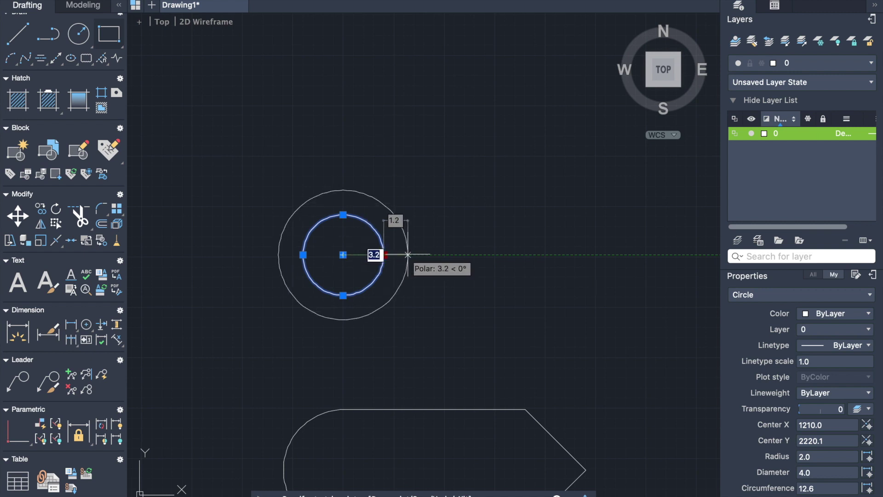
text(5)
key(Return)
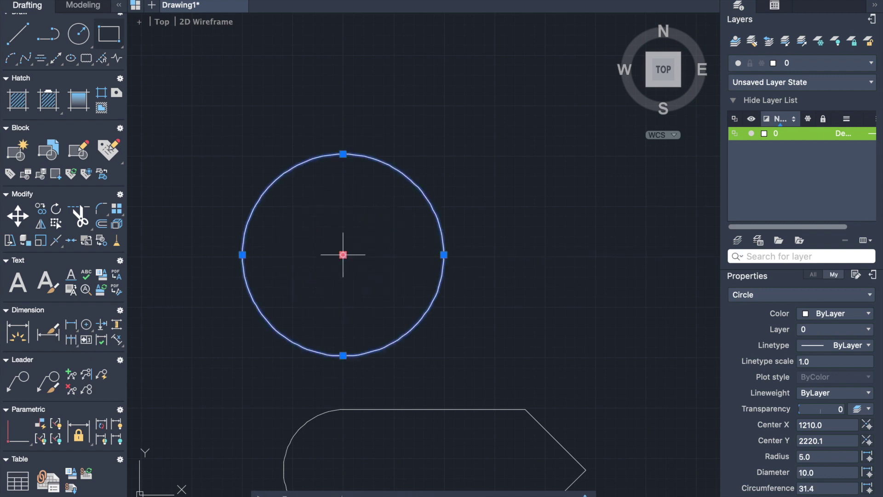
click(343, 254)
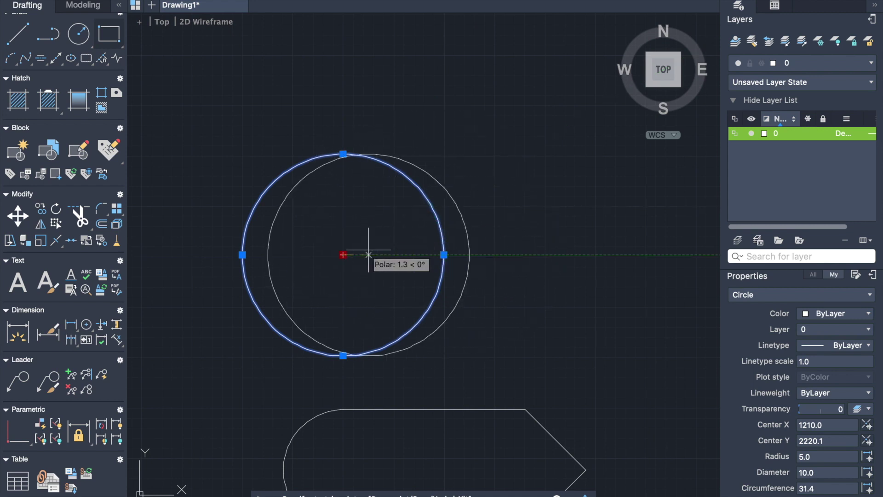
click(345, 251)
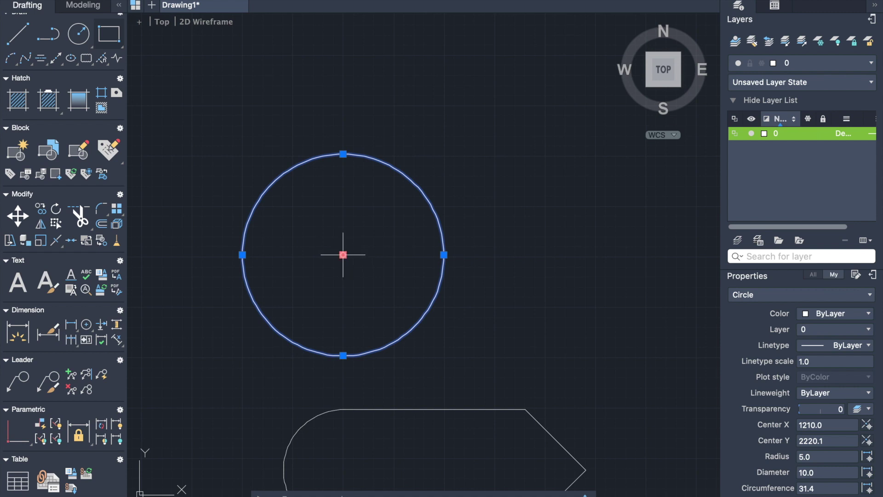
Copy the circle from its centre to its right quadrant and to the upper intersection of the two overlapping circles
right_click(345, 254)
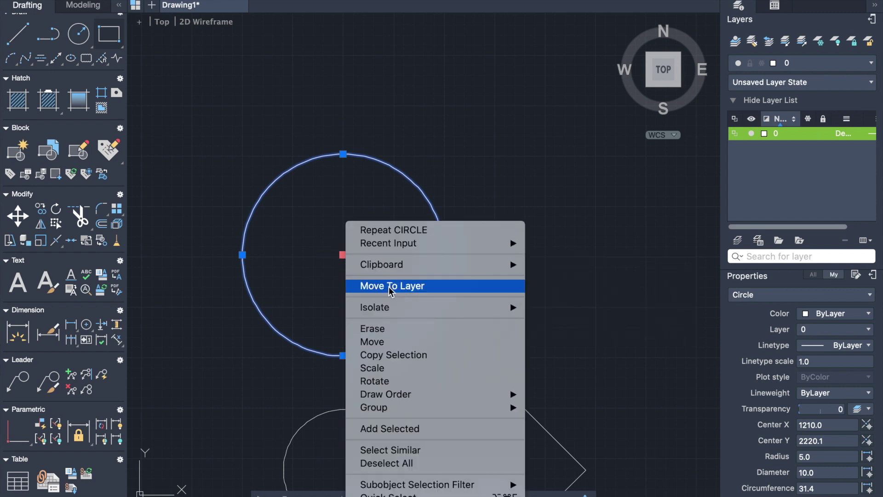
mouse_move(396, 309)
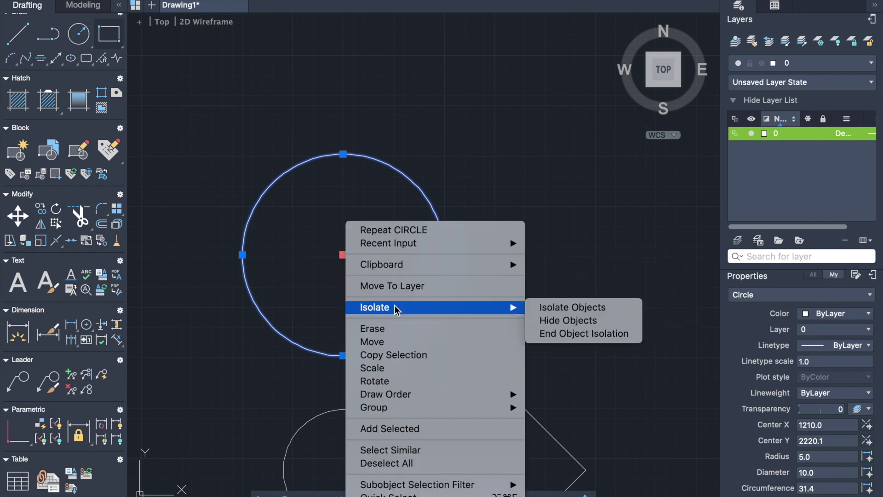
click(419, 356)
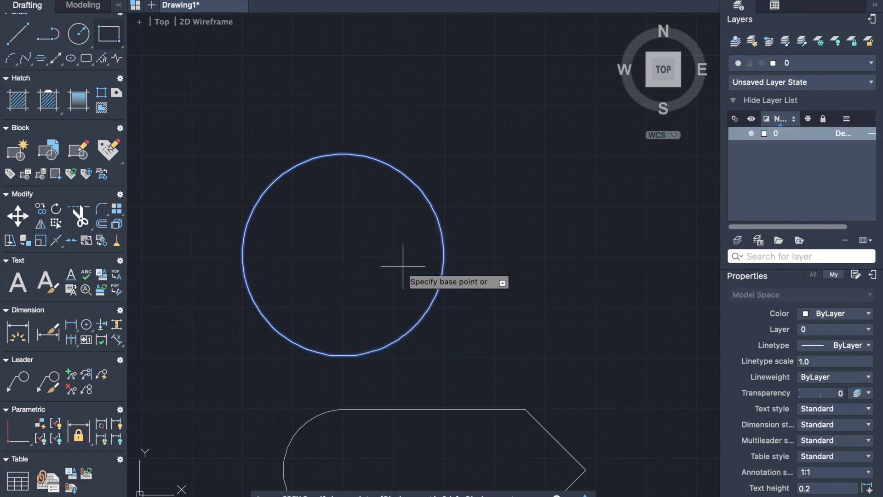
click(343, 254)
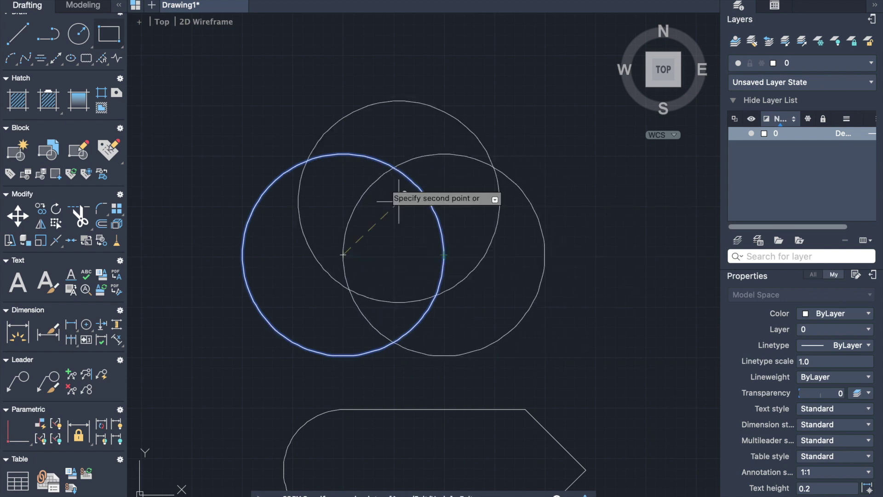
click(394, 168)
key(Return)
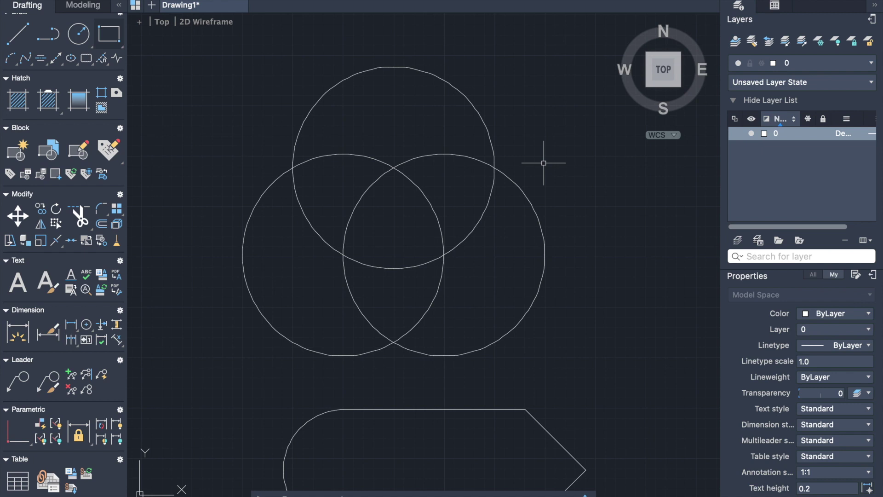
scroll(544, 163, down, 5)
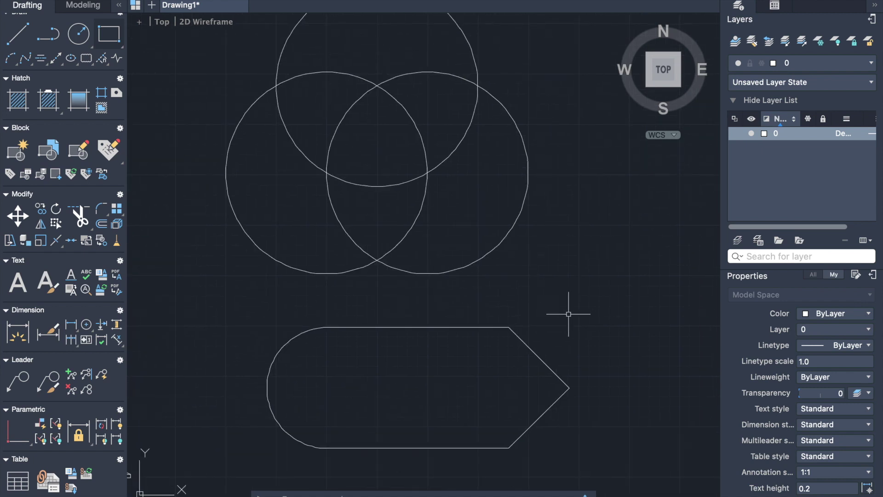
scroll(569, 312, down, 2)
middle_drag(568, 328, 565, 324)
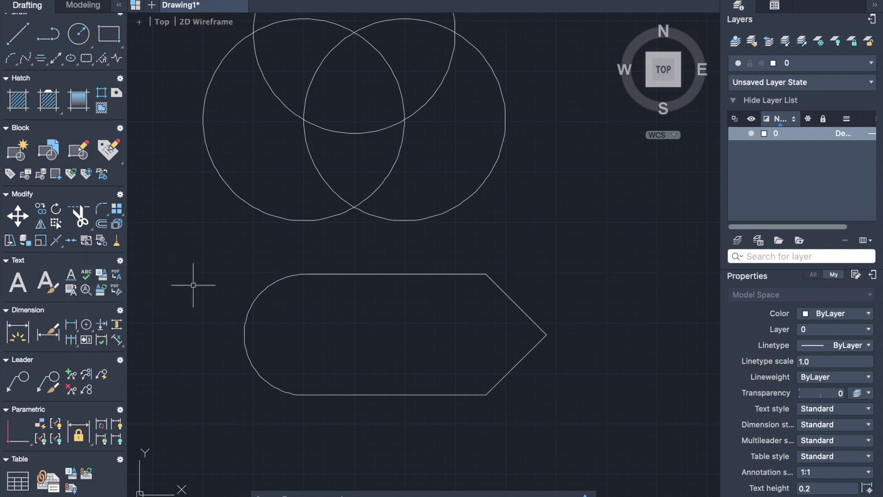
Scale the arc-ended, pointed polyline down from a base point inside it, using a scale factor below 1
text(sc)
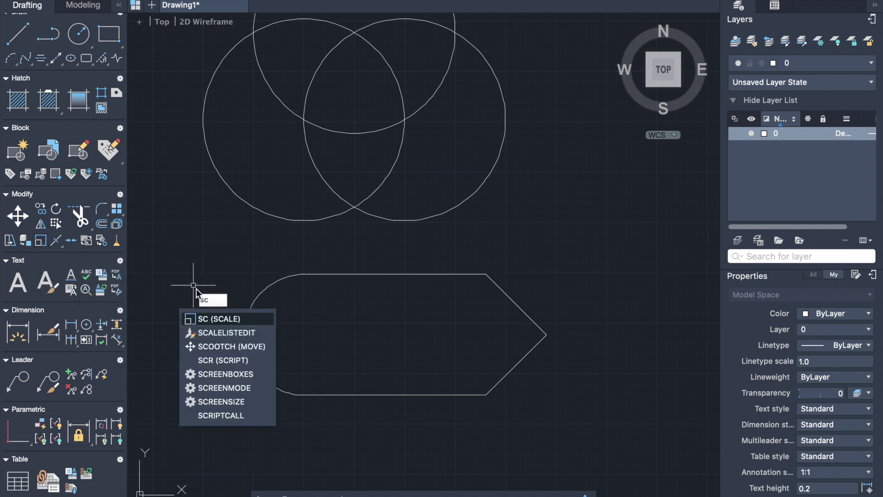
click(216, 319)
click(478, 274)
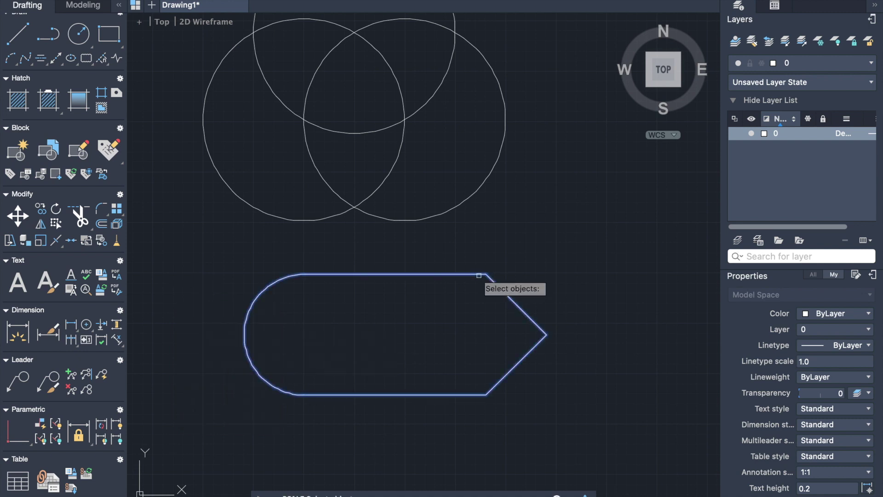
key(Return)
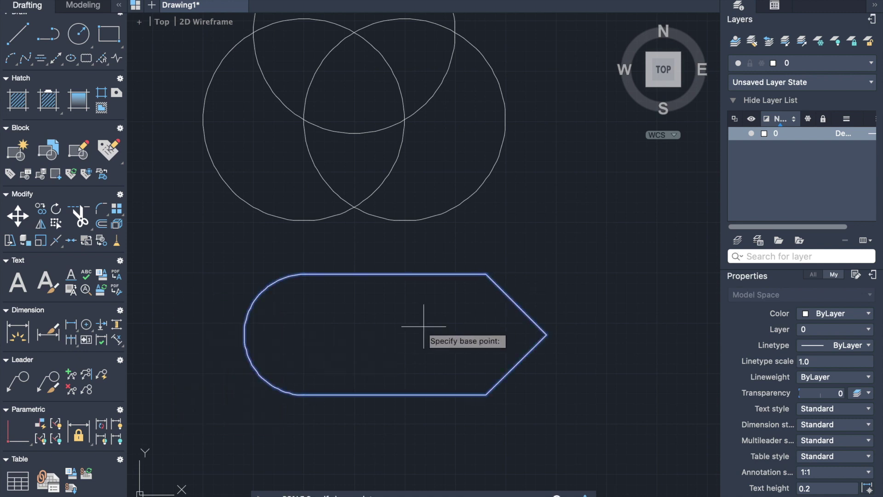
click(305, 335)
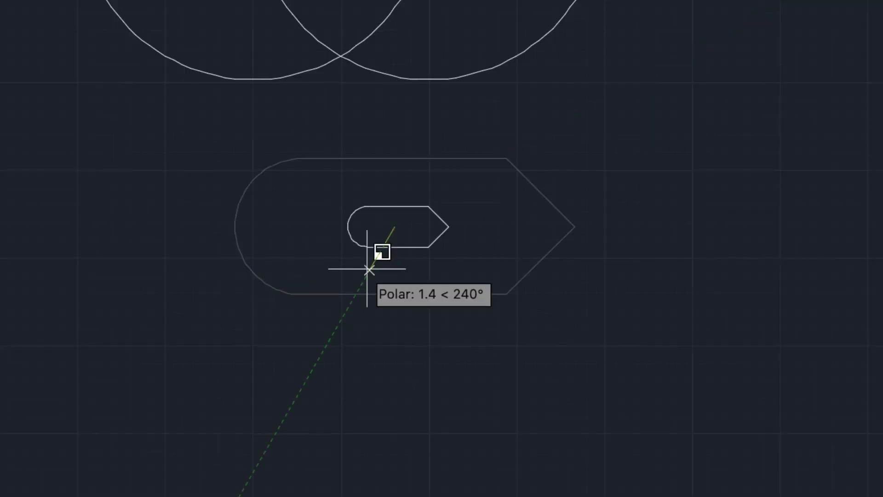
text(0.5)
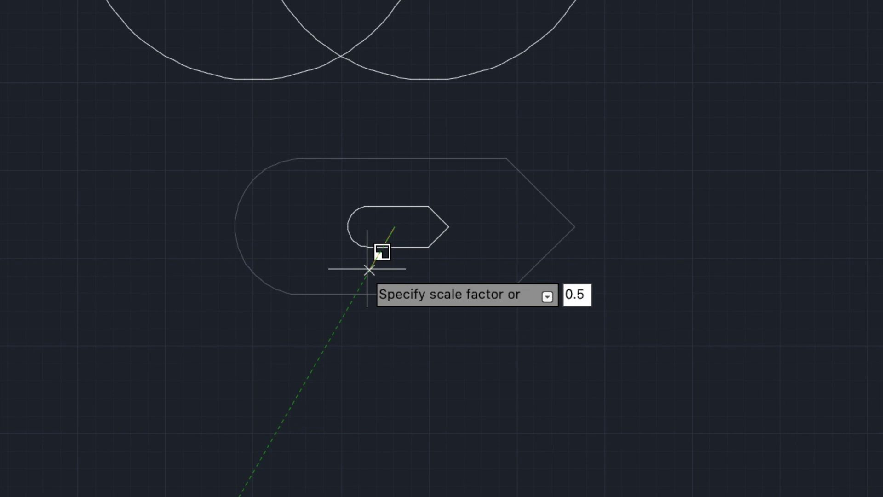
key(Return)
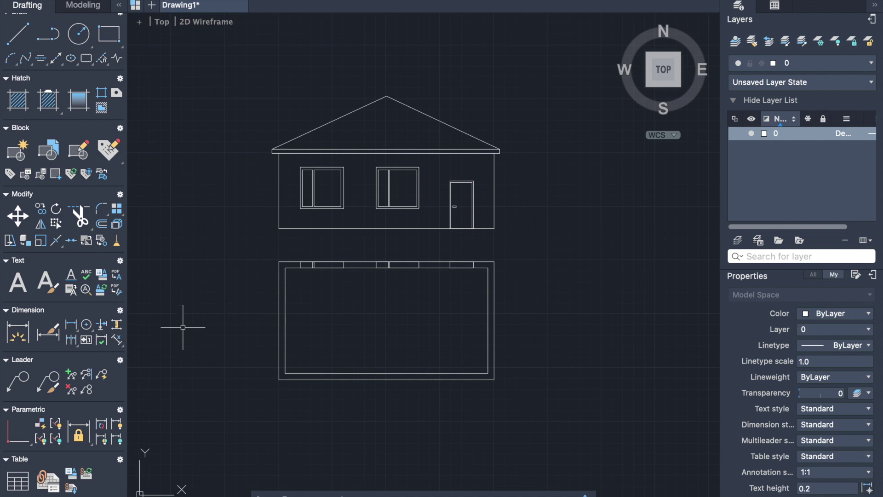
Start a hatch for the house floor plan and examine the predefined patterns in the hatch library
middle_drag(186, 274, 196, 255)
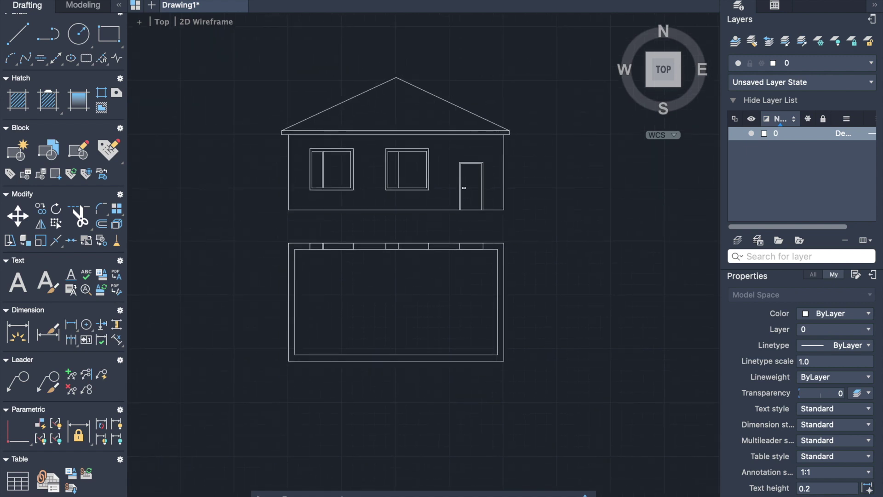
scroll(222, 242, up, 3)
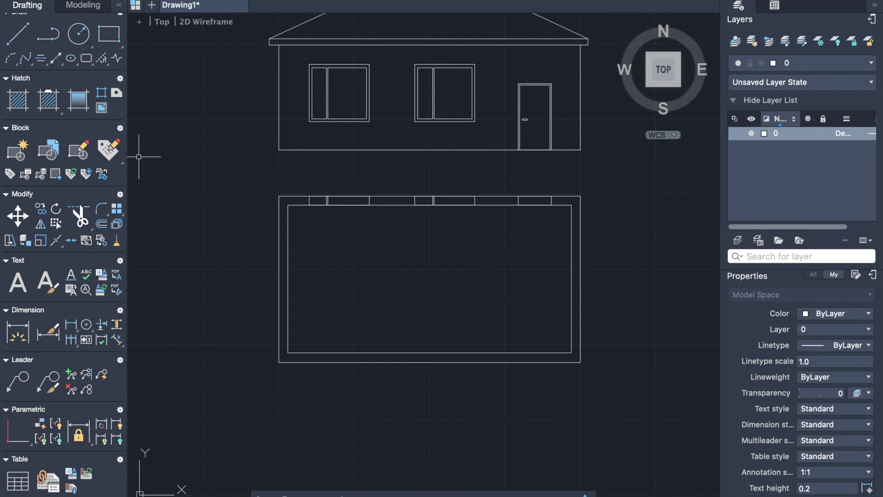
text(hat)
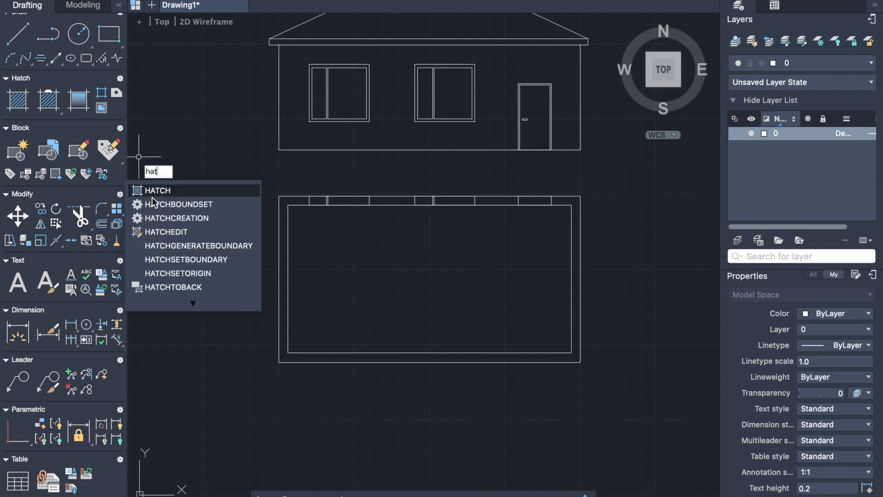
click(148, 191)
click(187, 37)
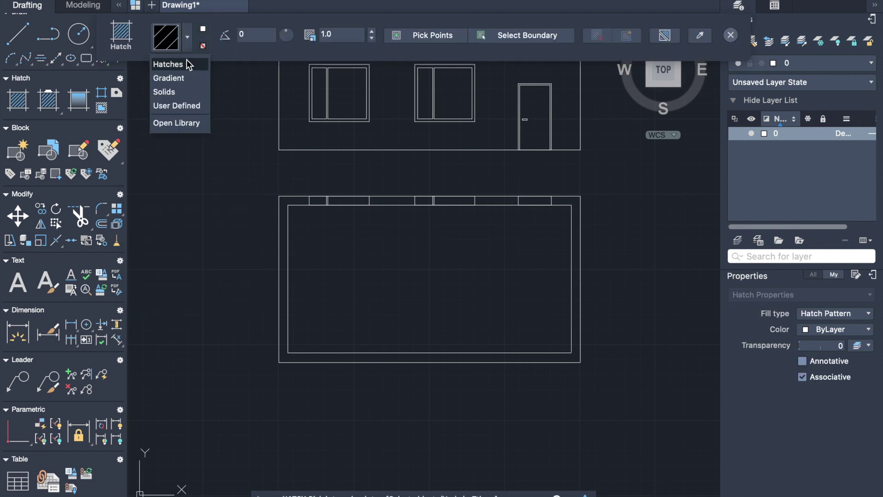
click(186, 36)
scroll(235, 325, down, 2)
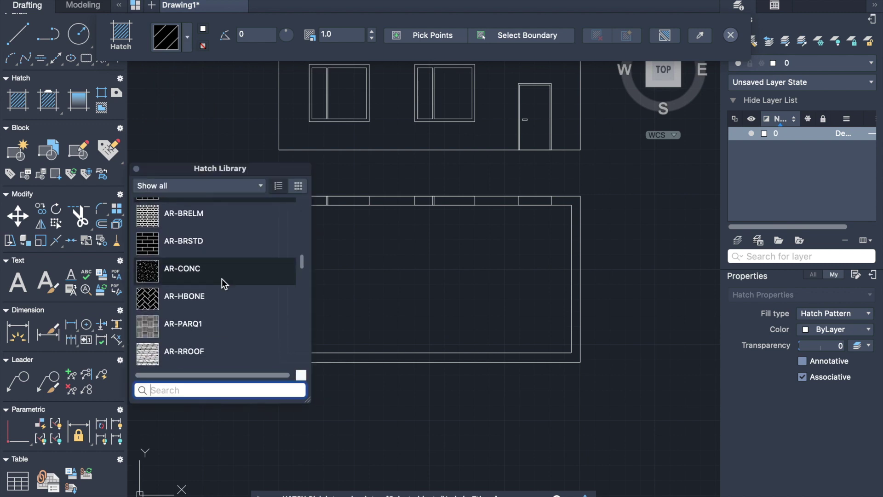
scroll(230, 282, down, 5)
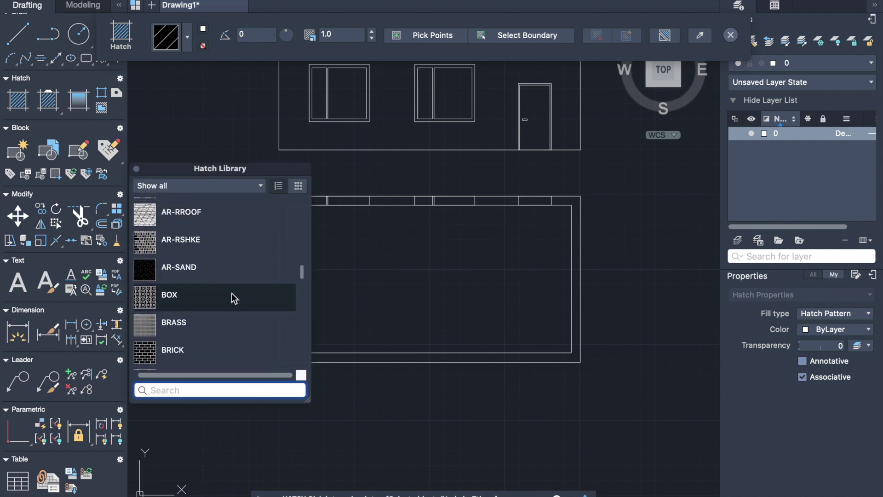
scroll(236, 327, down, 5)
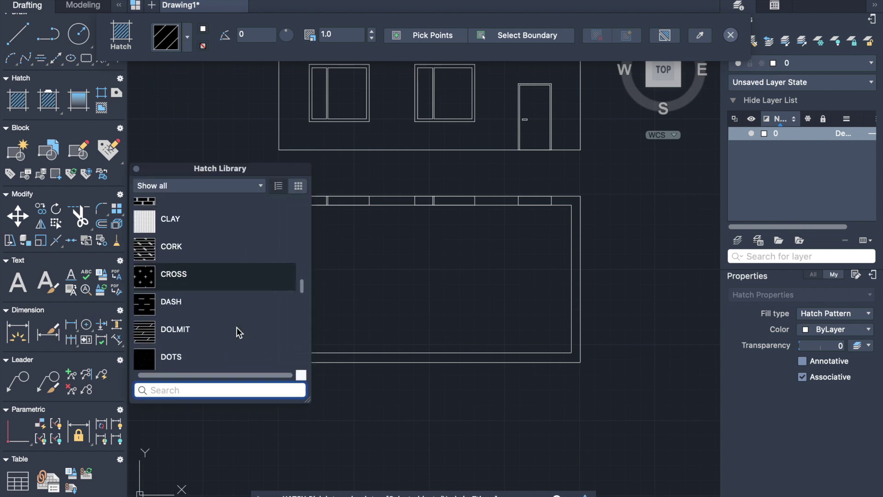
scroll(237, 327, up, 2)
scroll(237, 327, up, 2)
Fill the inner room of the floor plan with a solid green hatch
click(183, 26)
click(187, 27)
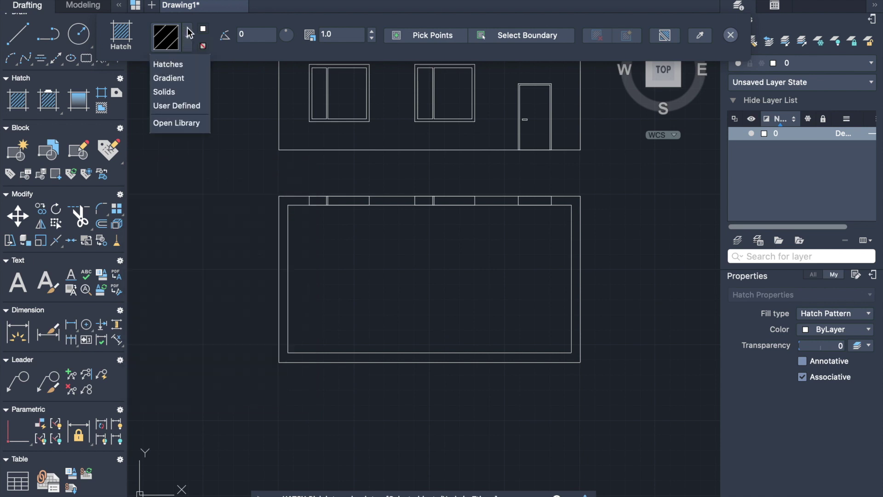
click(192, 90)
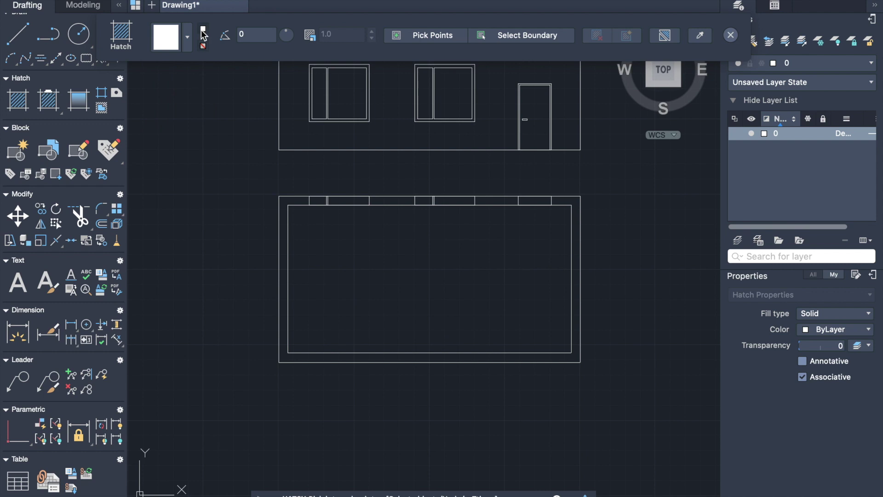
click(202, 29)
click(222, 102)
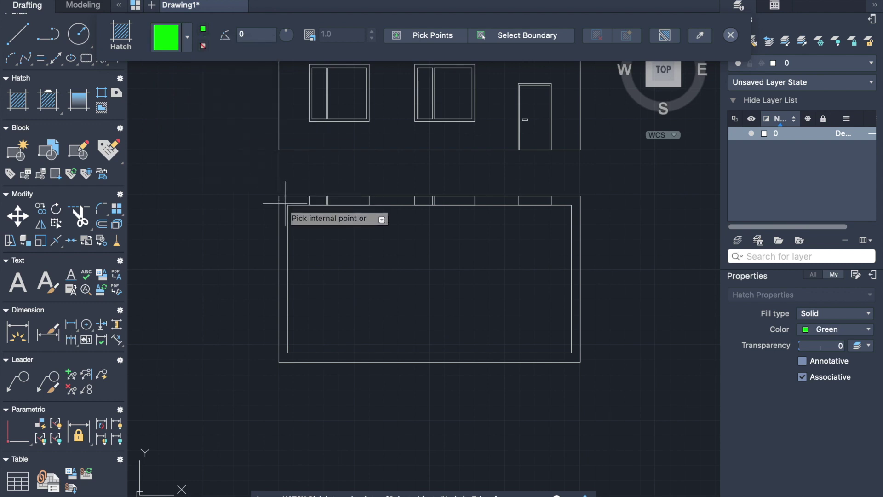
click(368, 291)
key(Return)
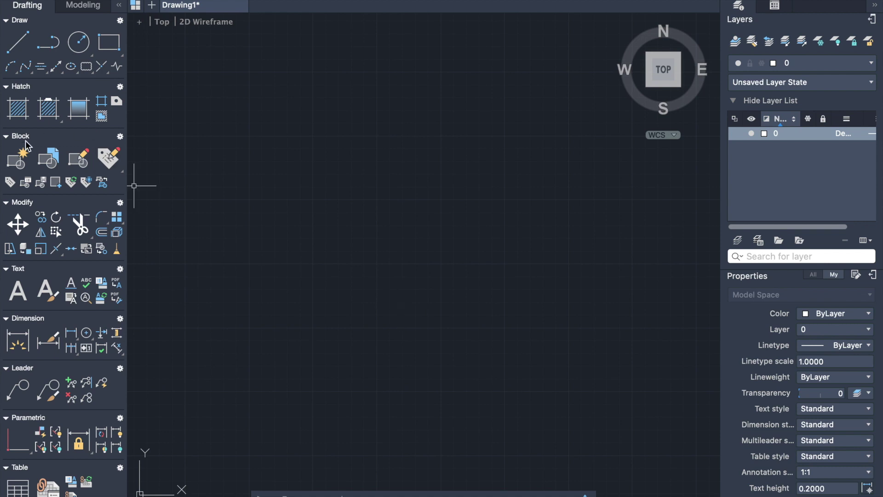
Draw a rectangle 2 units wide and 0.3 units high and explode it into separate lines
click(109, 43)
click(311, 200)
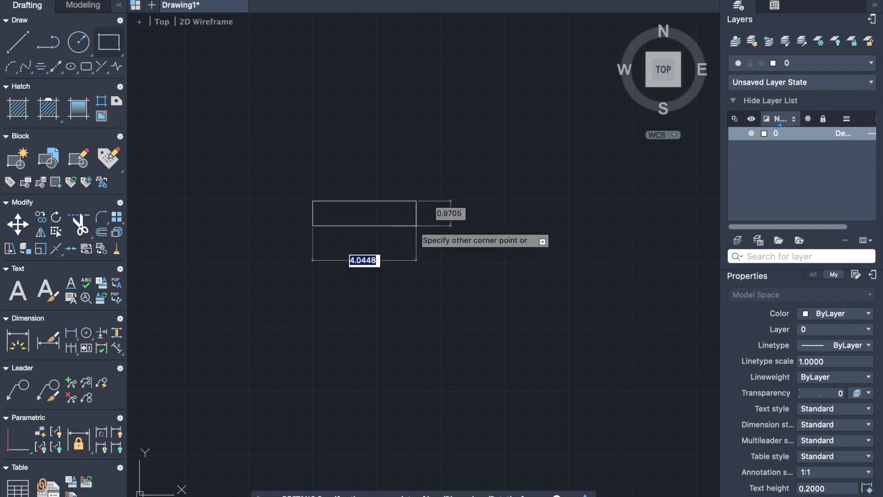
text(2)
key(Tab)
text(0.3)
key(Return)
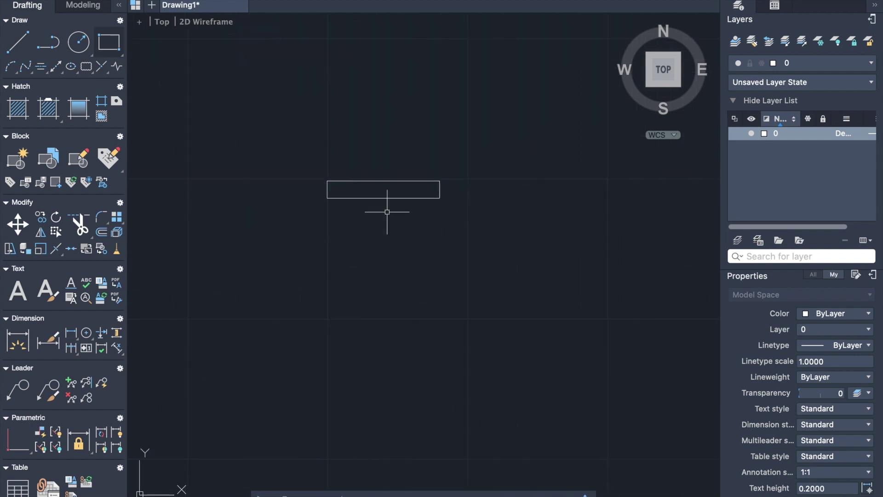
scroll(368, 209, up, 4)
click(551, 123)
click(219, 201)
Offset the rectangle's left and right edges inward by 0.1
text(o)
key(Return)
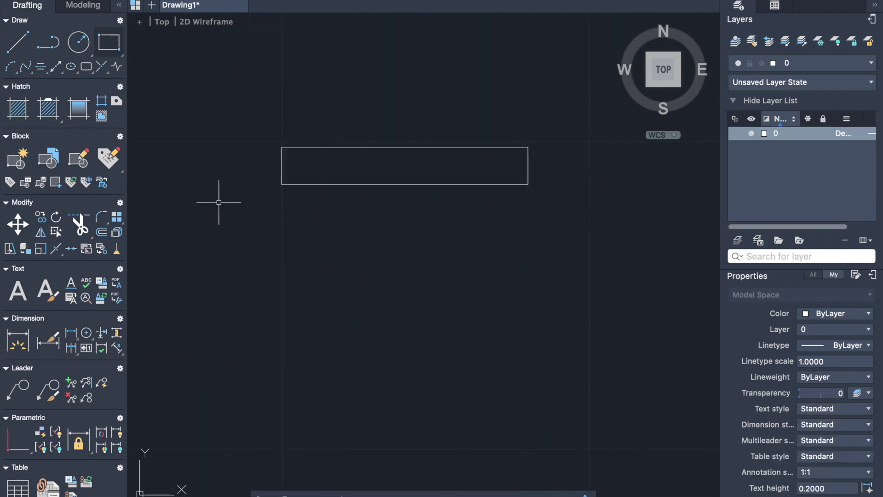
text(0.1)
key(Return)
click(282, 165)
click(303, 165)
click(528, 162)
click(500, 169)
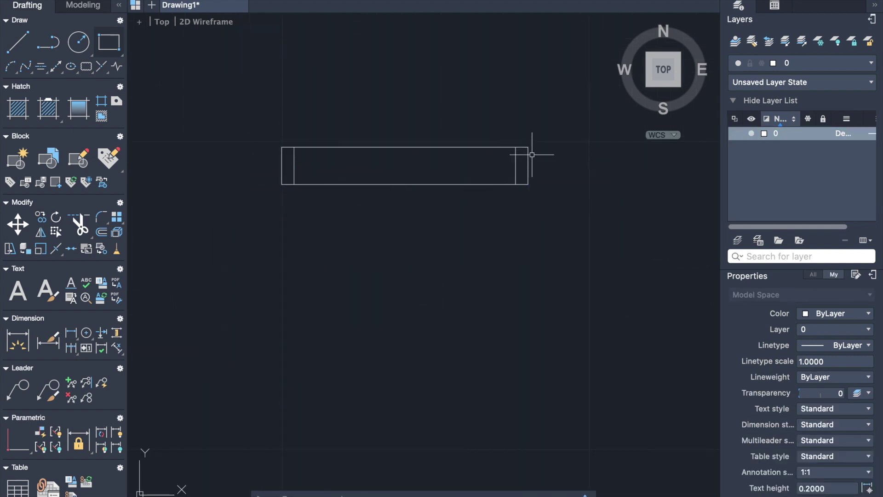
Copy the inner right vertical line from its upper end to the midpoint of the rectangle's top edge
click(516, 161)
right_click(517, 161)
click(572, 295)
click(515, 148)
click(404, 148)
key(Return)
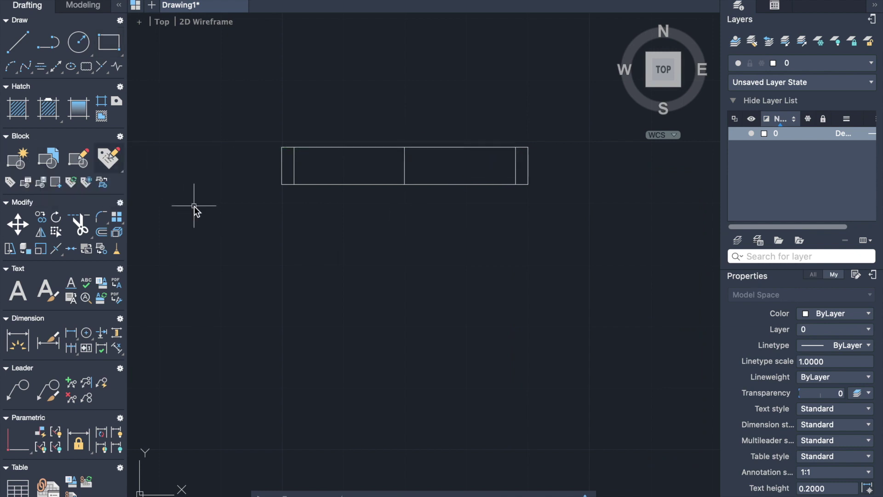
Start a block definition named Window_sample and include all lines of the window drawing as its source objects
text(block)
key(Return)
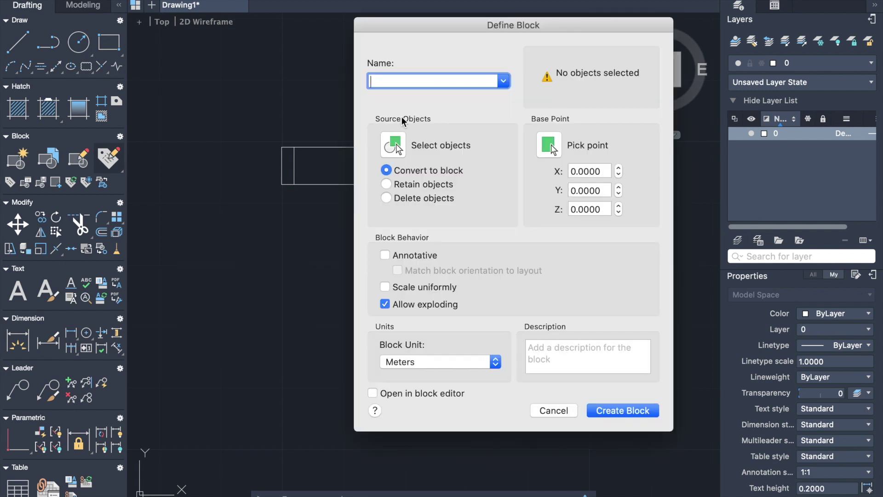
text(Window_sample)
click(389, 148)
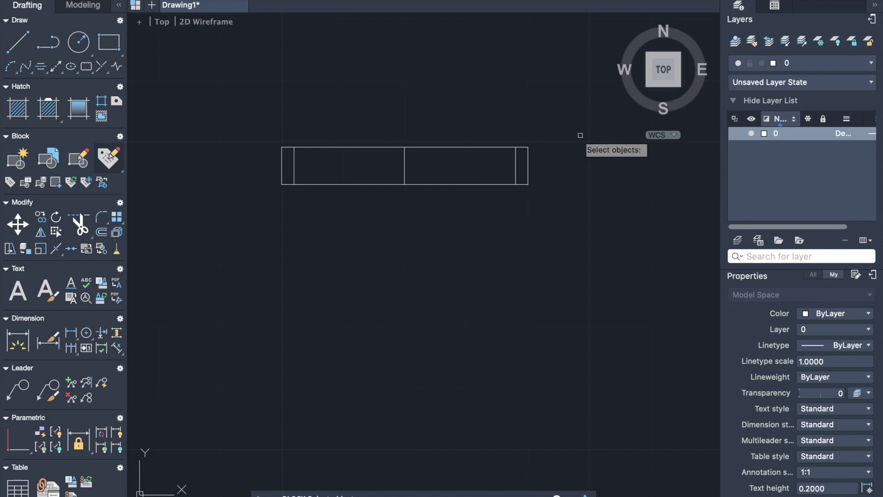
click(557, 124)
click(262, 230)
key(Return)
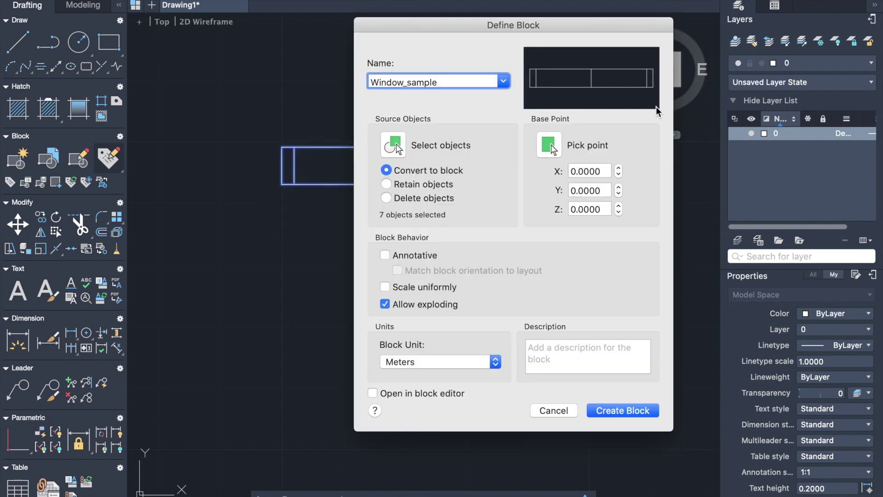
Set the block's base point at the window's lower-right corner and create the block
click(549, 145)
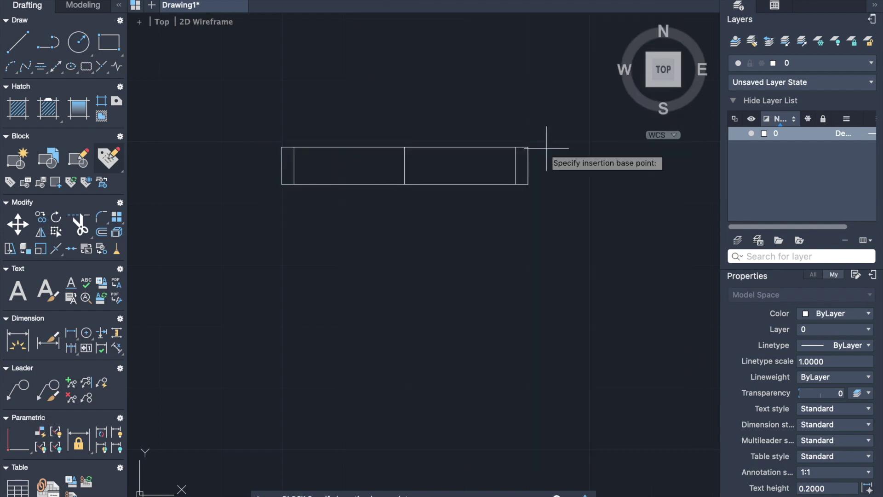
click(527, 184)
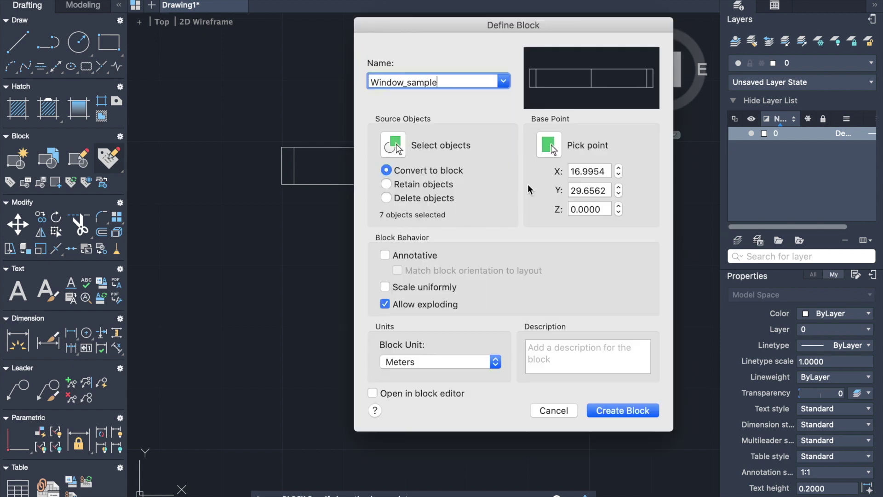
click(611, 409)
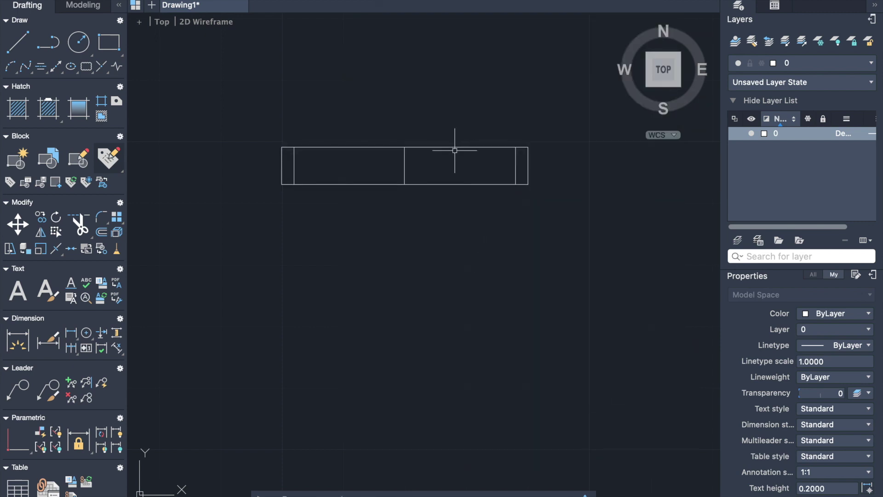
Insert the Window_sample block into the floor plan's top wall, at the upper-right corner of the inner rectangle
mouse_move(454, 148)
scroll(414, 194, up, 10)
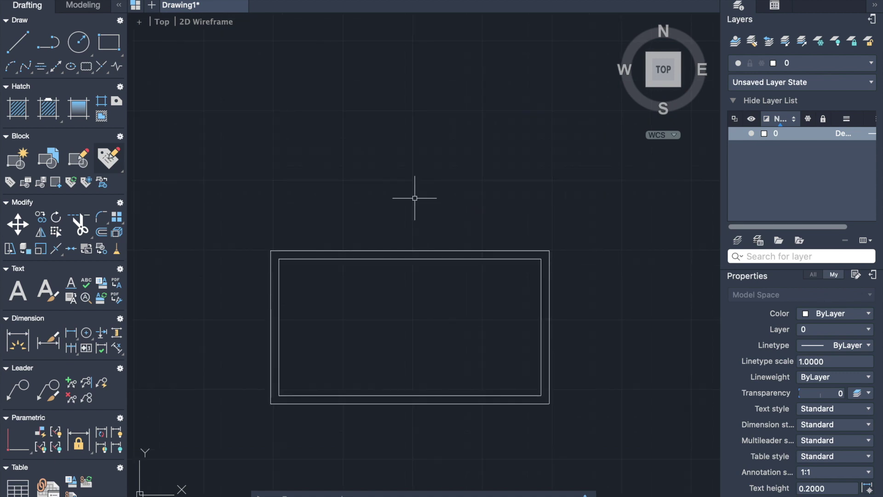
scroll(413, 198, down, 3)
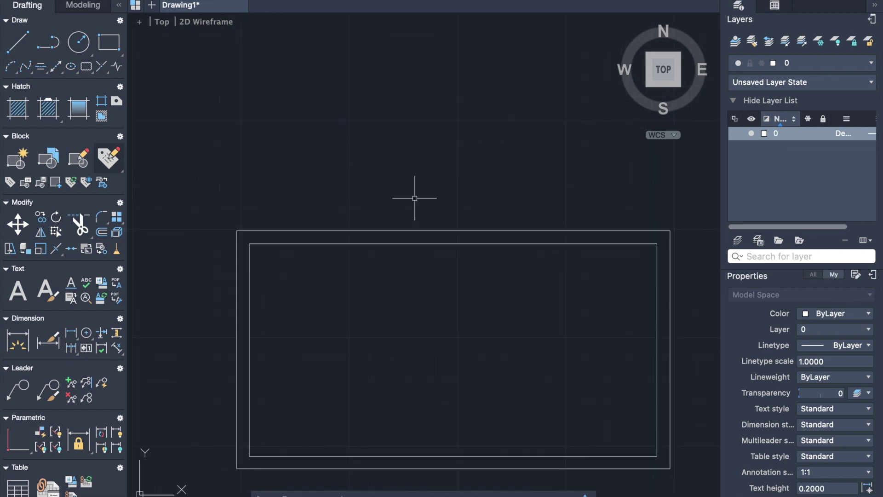
scroll(414, 197, up, 1)
middle_drag(413, 197, 368, 157)
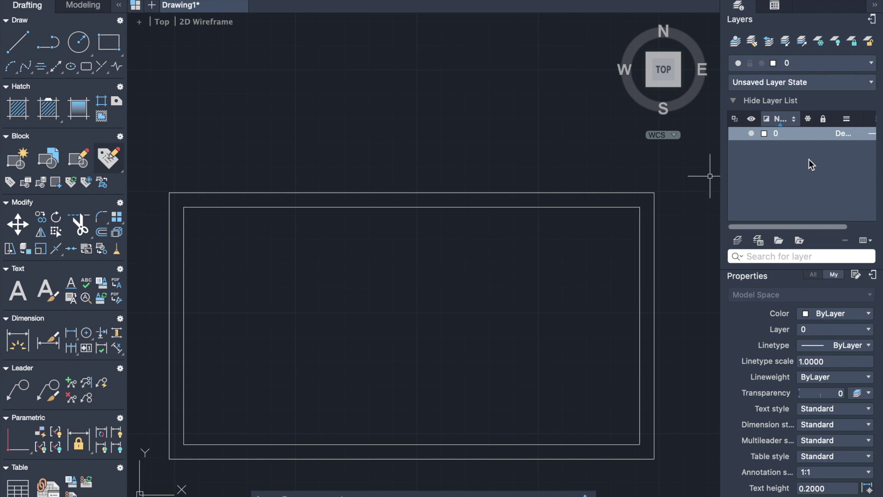
click(775, 6)
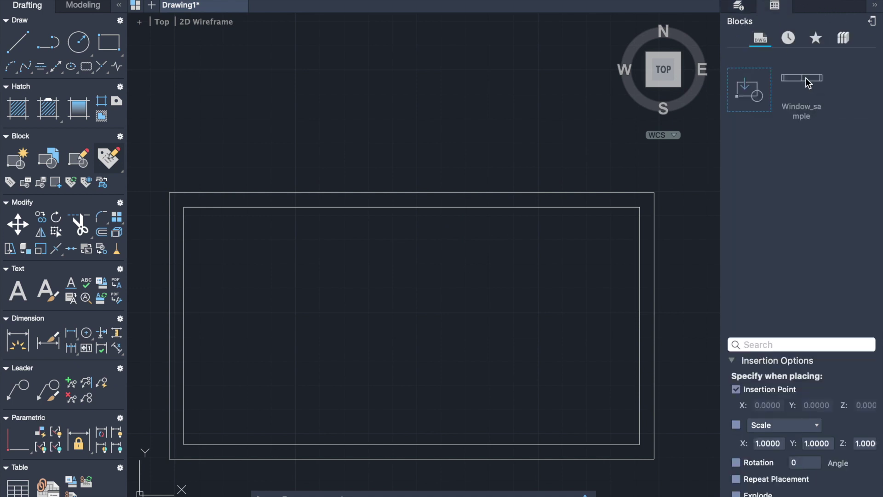
drag(806, 79, 640, 207)
Copy the window block from its upper-left corner to the left part of the top wall and to two places in the bottom wall
click(543, 201)
right_click(542, 200)
click(591, 341)
click(543, 207)
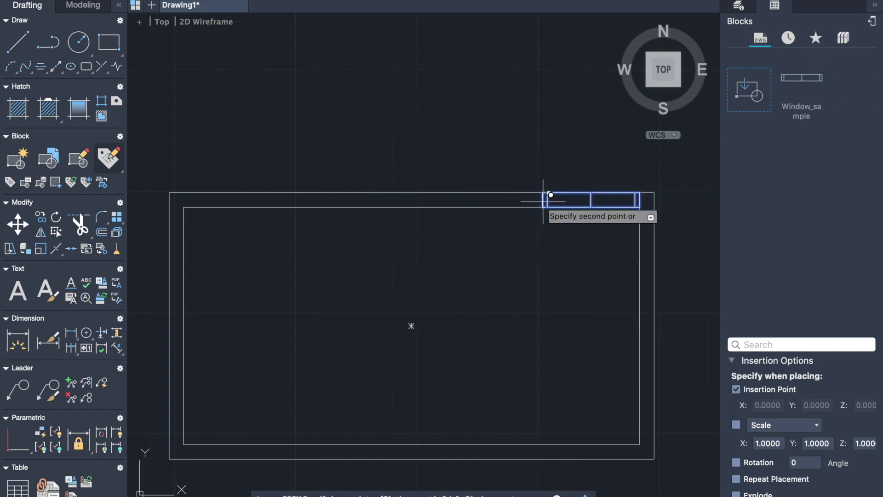
click(273, 193)
click(245, 444)
click(490, 445)
key(Escape)
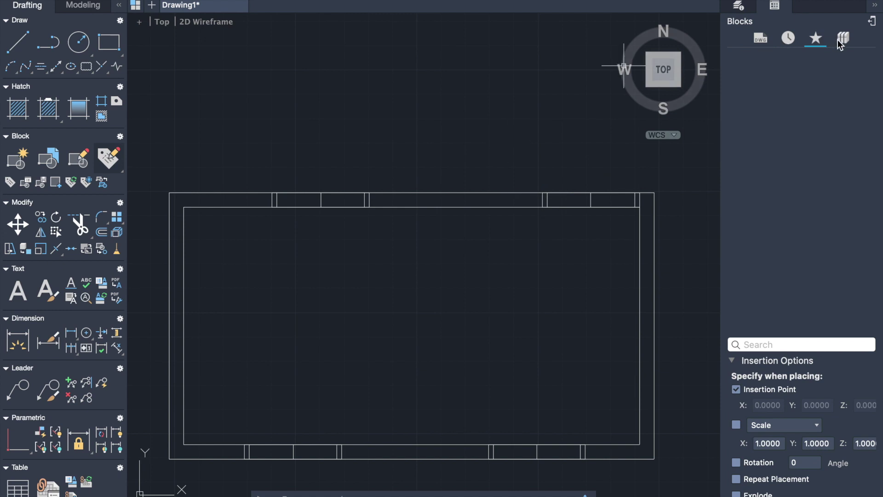
Examine the recent, favourite and library block collections, including Civil - Imperial and another block library
click(796, 39)
click(843, 39)
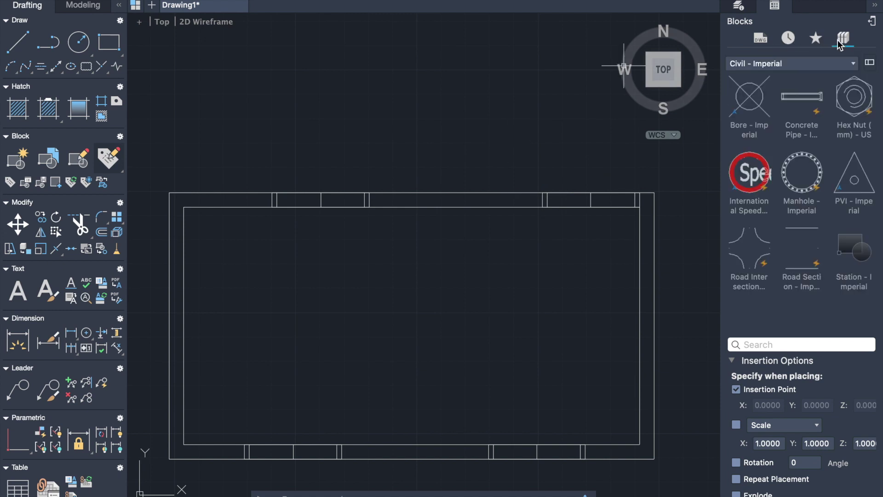
click(824, 65)
click(815, 122)
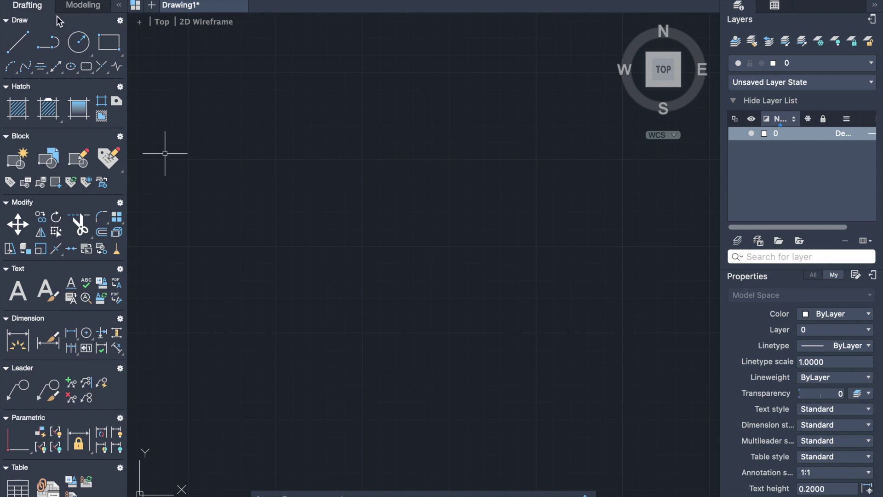
Draw a rectangle 6 units wide and 2 units high in the empty drawing
click(111, 50)
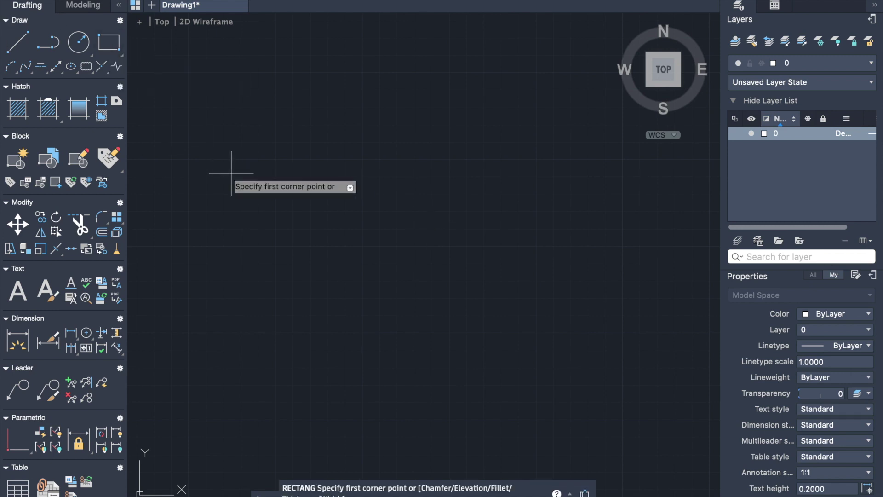
click(275, 159)
text(6)
key(Tab)
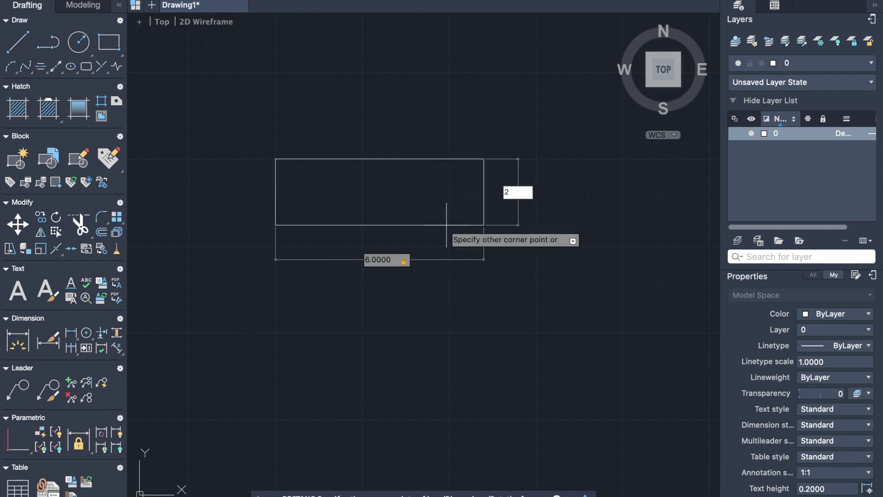
text(2)
key(Return)
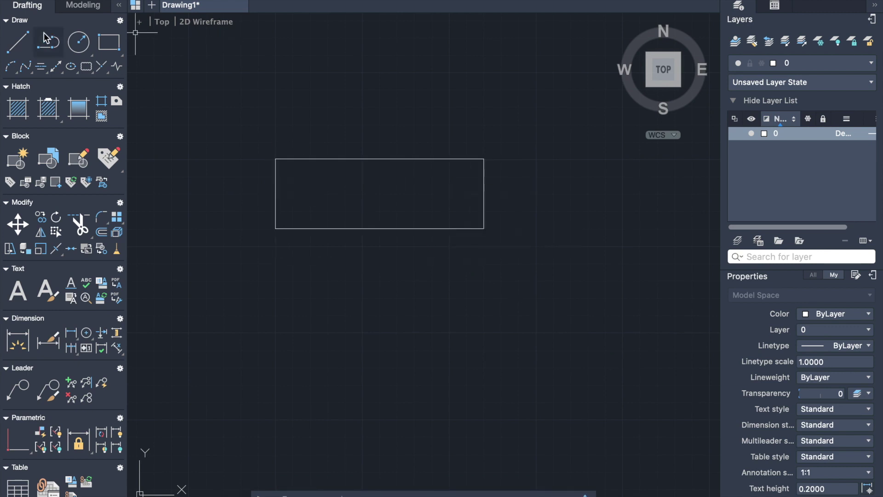
Add a centerline between the rectangle's top and bottom edges
click(42, 67)
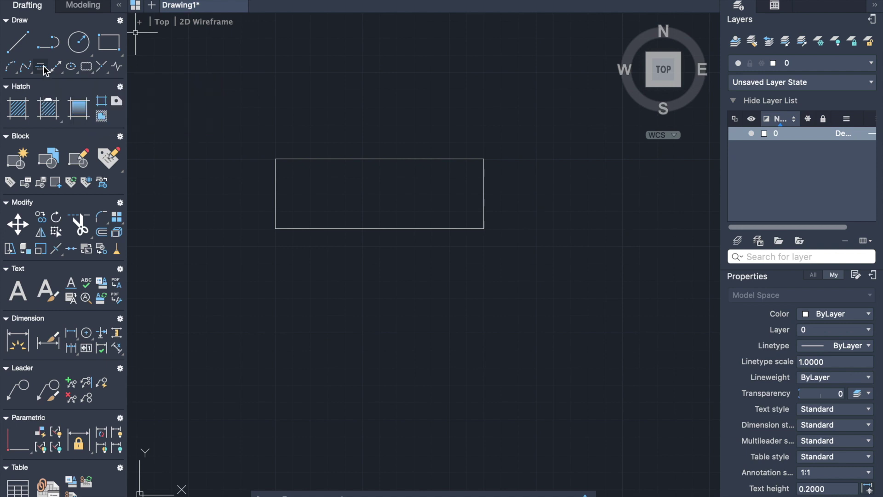
click(365, 157)
click(379, 228)
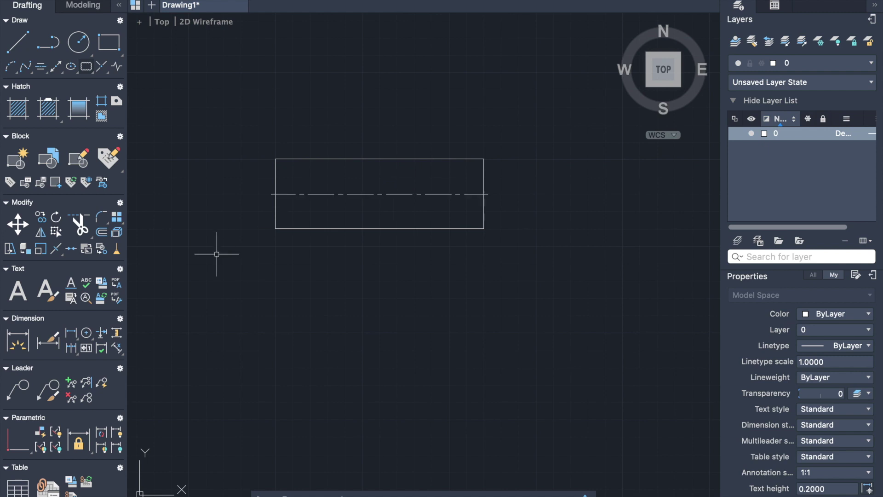
Draw a circle with a radius of 1.5 below the right part of the rectangle
click(79, 46)
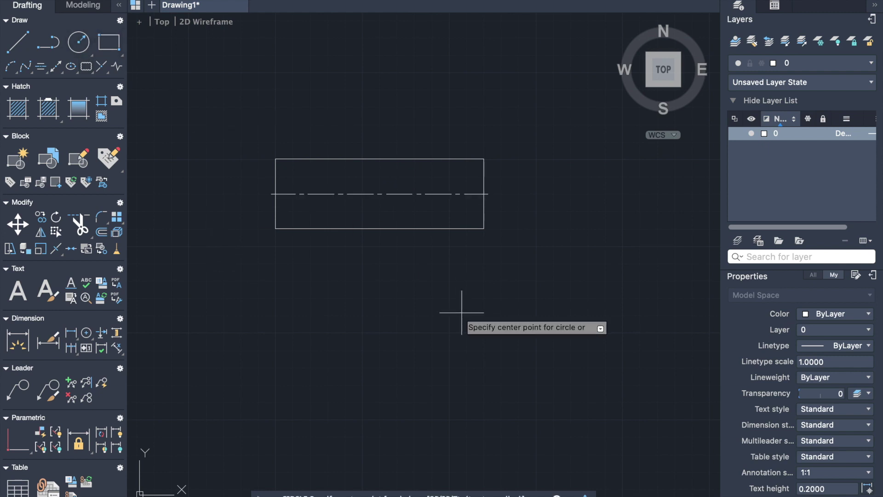
click(470, 328)
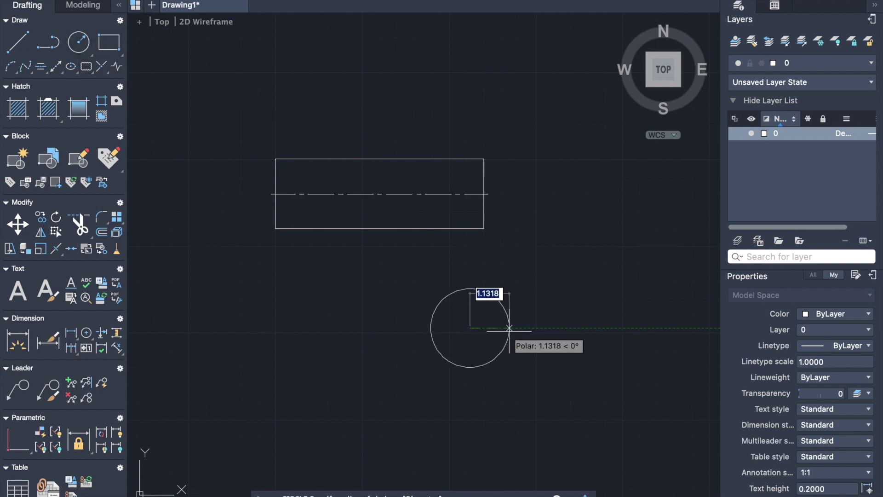
text(1.5)
key(Return)
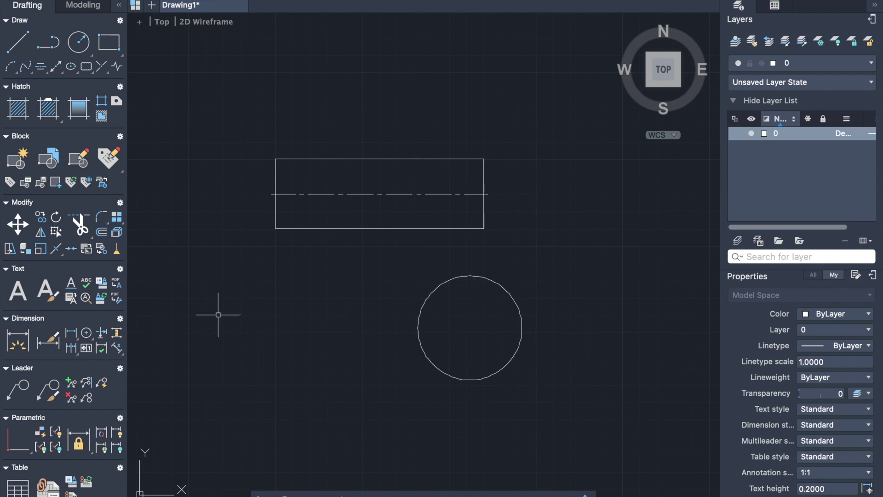
Add a center mark to the circle
click(71, 66)
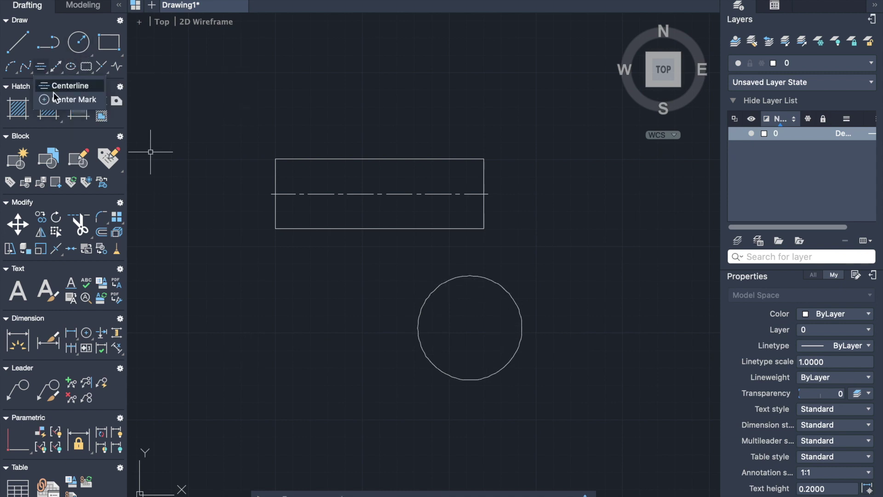
click(95, 97)
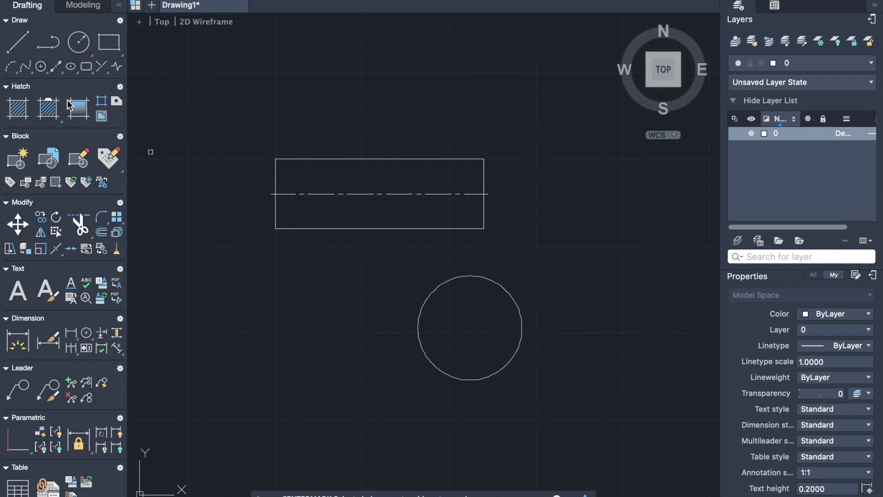
click(470, 274)
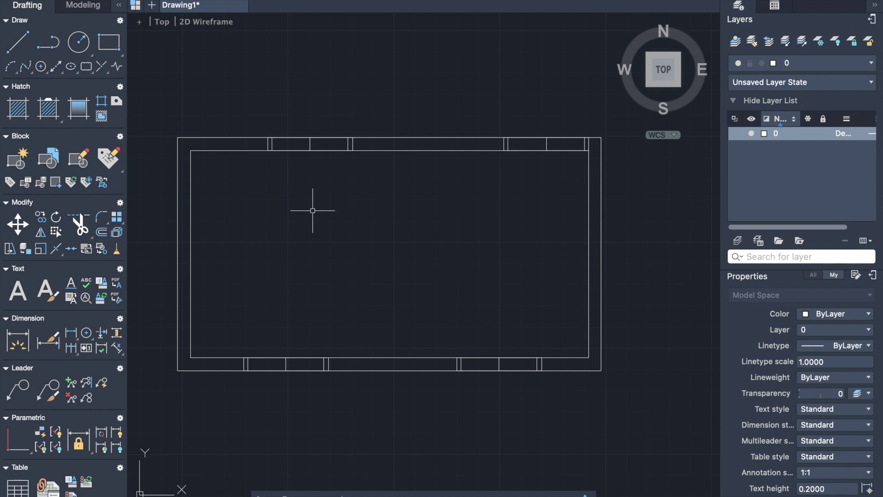
Measure the distance between the upper-left and lower-left corners of the floor plan's inner rectangle
text(di)
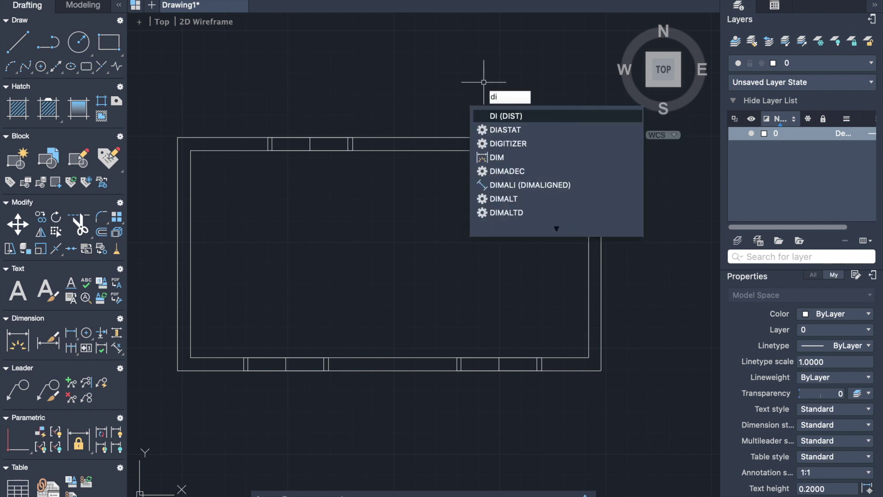
key(Return)
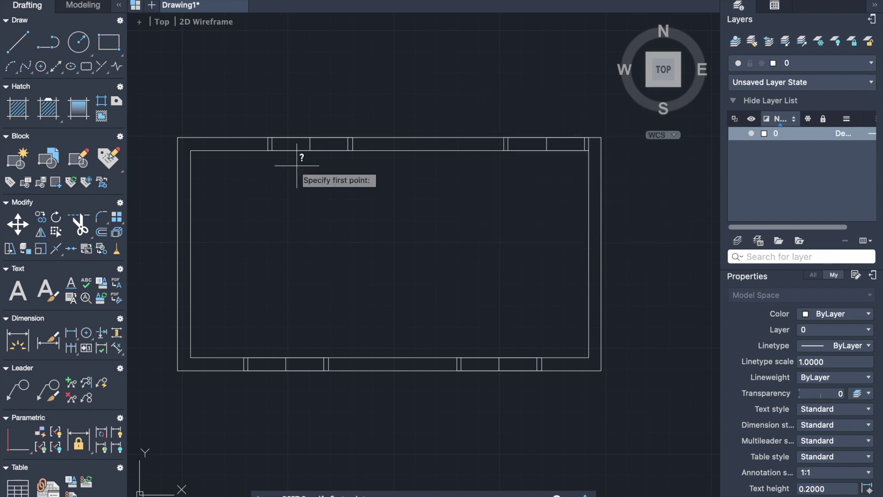
click(190, 150)
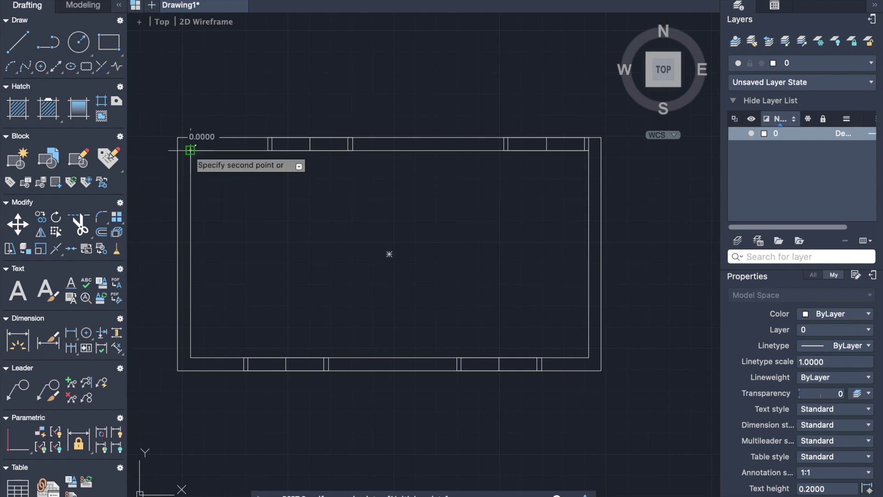
click(190, 356)
Measure the area enclosed by the four corners of the floor plan's inner rectangle
text(area)
key(Return)
click(190, 357)
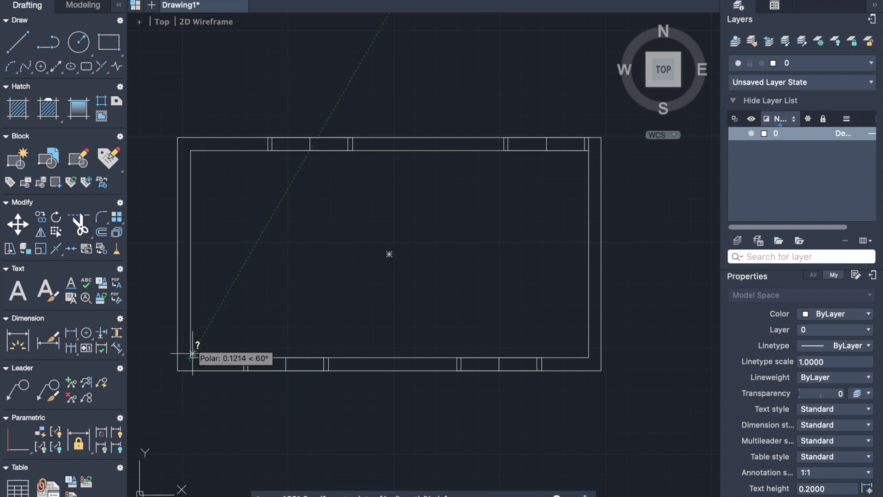
click(190, 150)
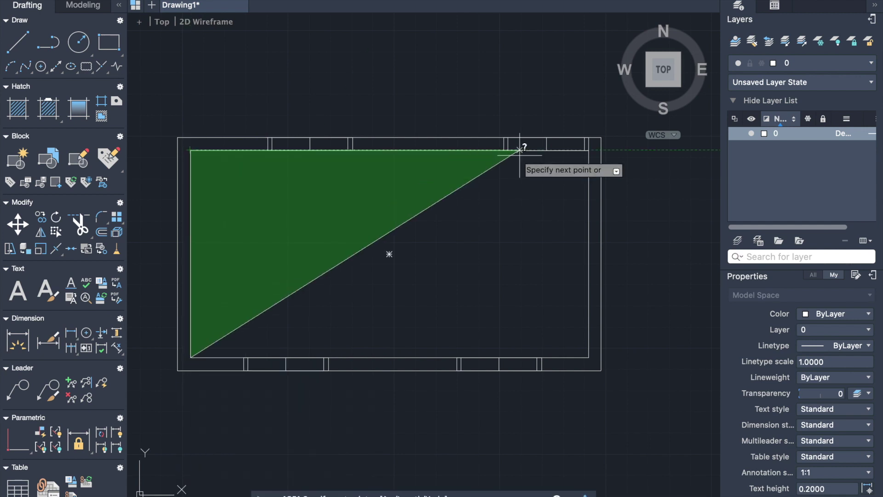
click(589, 149)
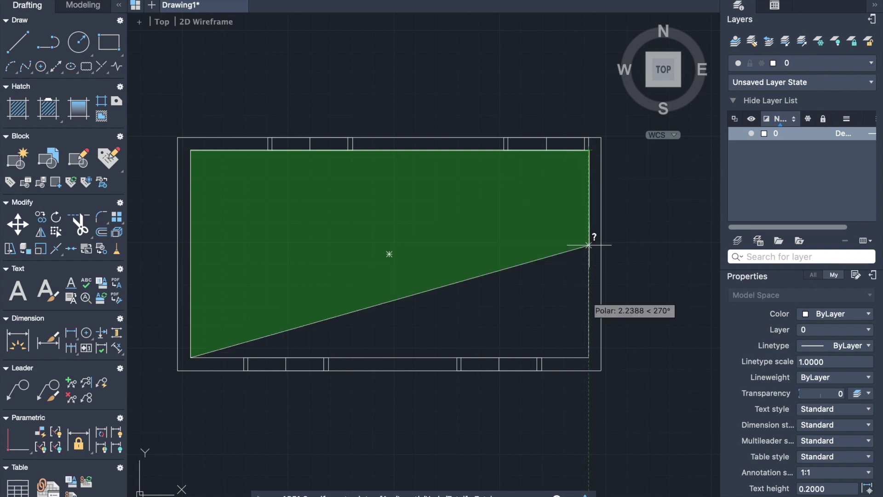
click(588, 356)
key(Return)
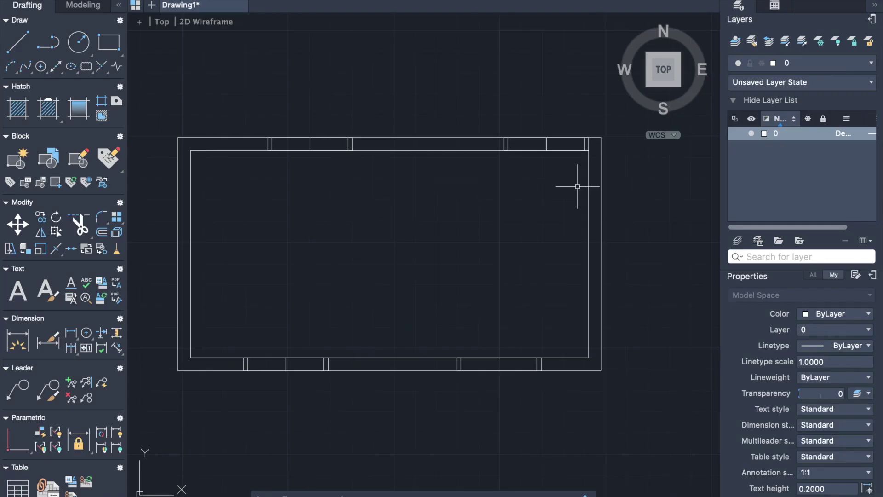
Undock the layer list and create a layer named Door with the color red
click(873, 21)
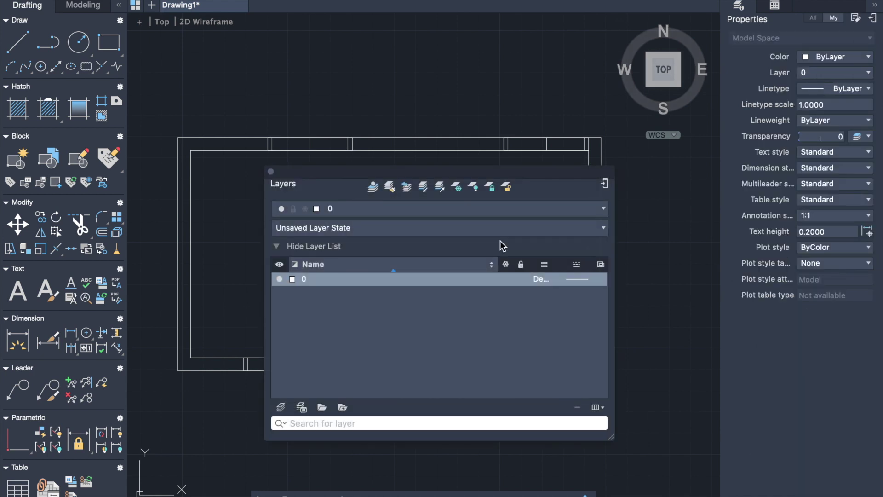
click(281, 408)
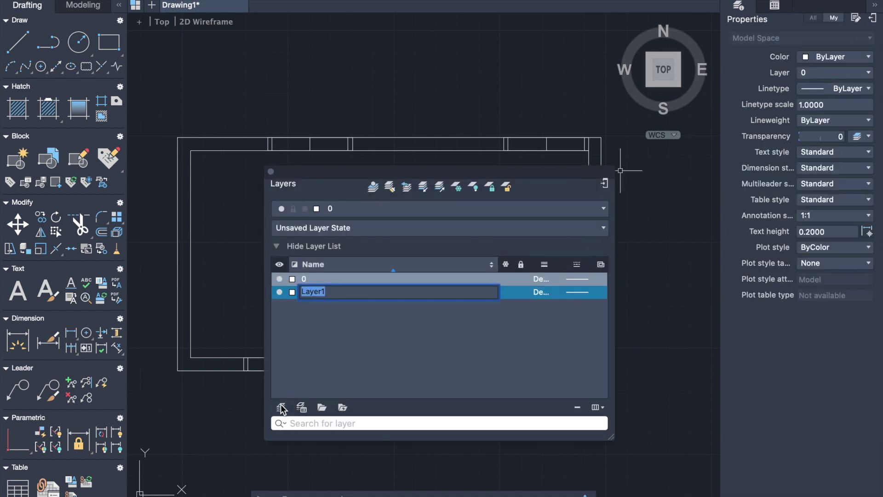
text(Door)
key(Return)
click(292, 292)
click(300, 312)
Create a layer named Window with the color yellow
click(281, 407)
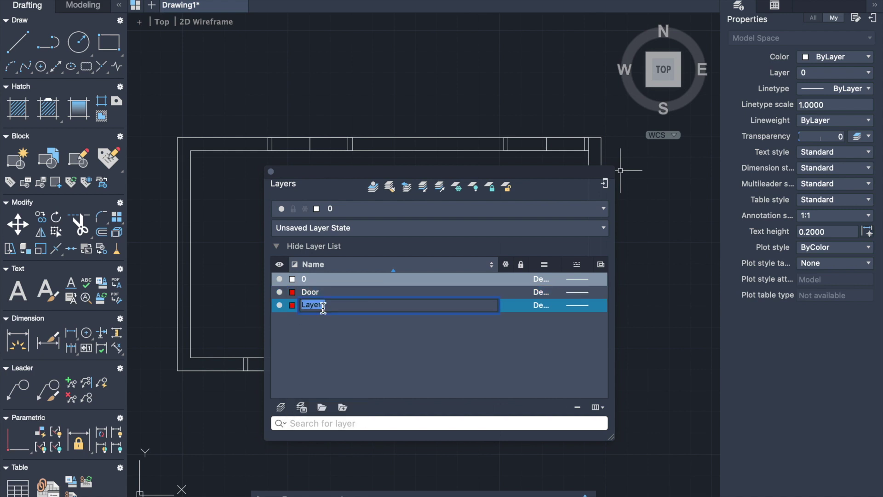
text(Window)
key(Return)
click(292, 304)
click(300, 333)
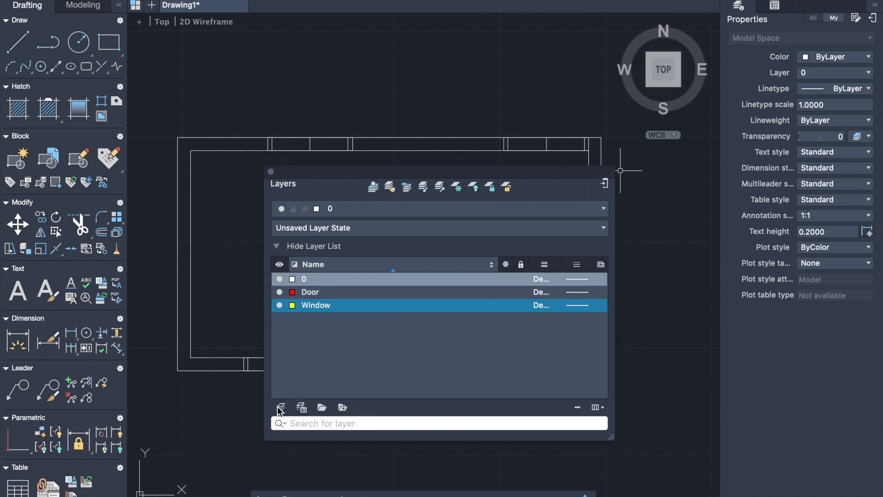
Create a layer named Hatch with the color green
click(281, 407)
double_click(321, 303)
text(Hatch)
key(Return)
click(292, 305)
click(315, 358)
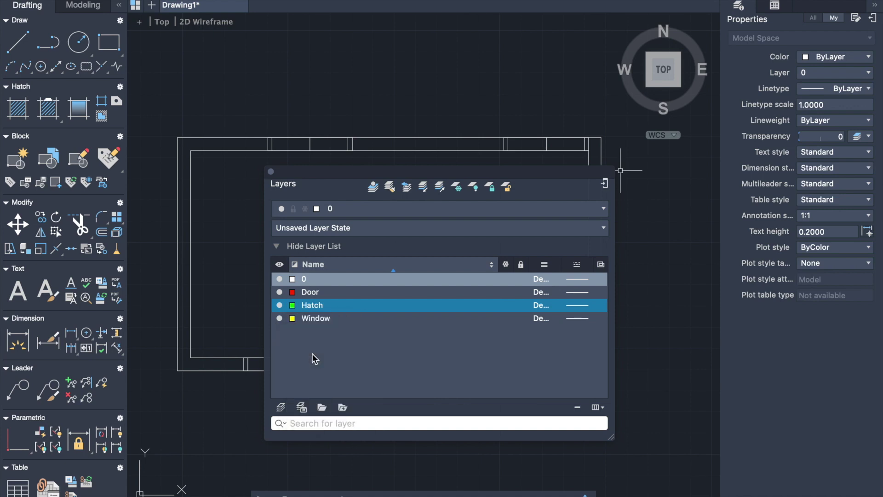
Create a layer named Text with the color cyan
click(281, 407)
text(Text)
key(Return)
click(292, 318)
click(311, 379)
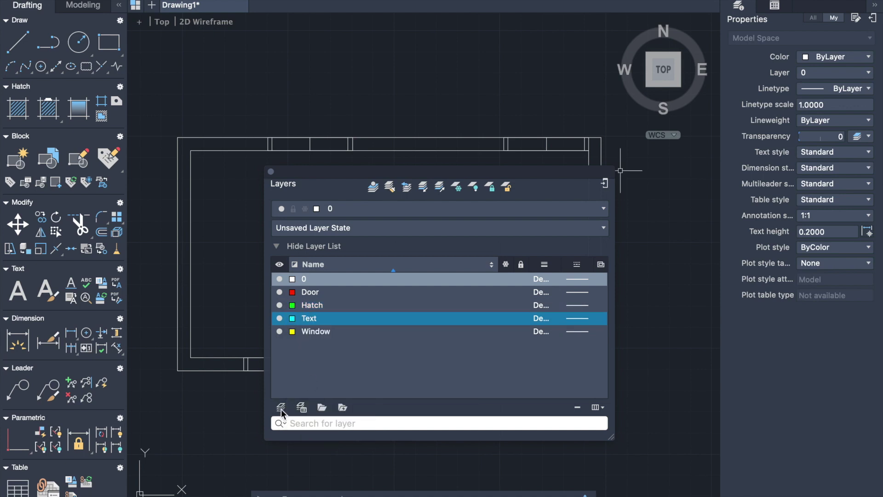
Create a layer named Dimension with the color blue
click(281, 407)
text(Dimension)
key(Return)
click(292, 291)
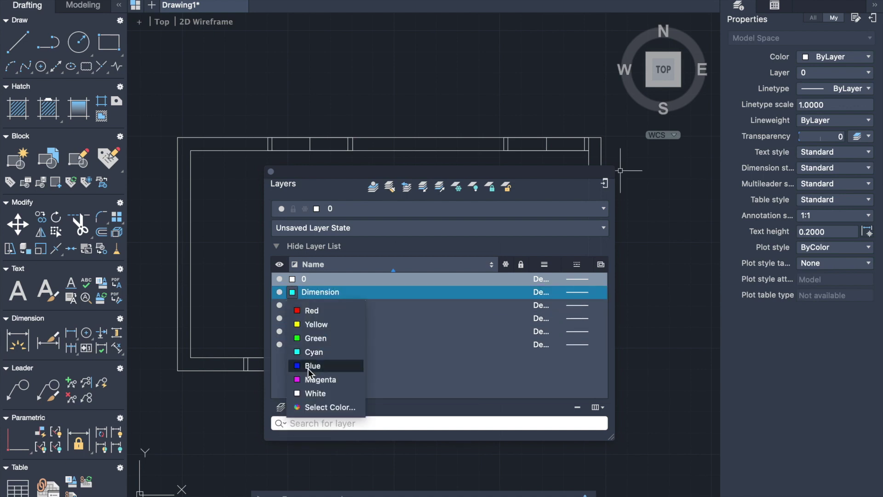
click(304, 365)
Create a layer named Interior with the color magenta
click(281, 407)
text(Interior)
key(Return)
click(292, 331)
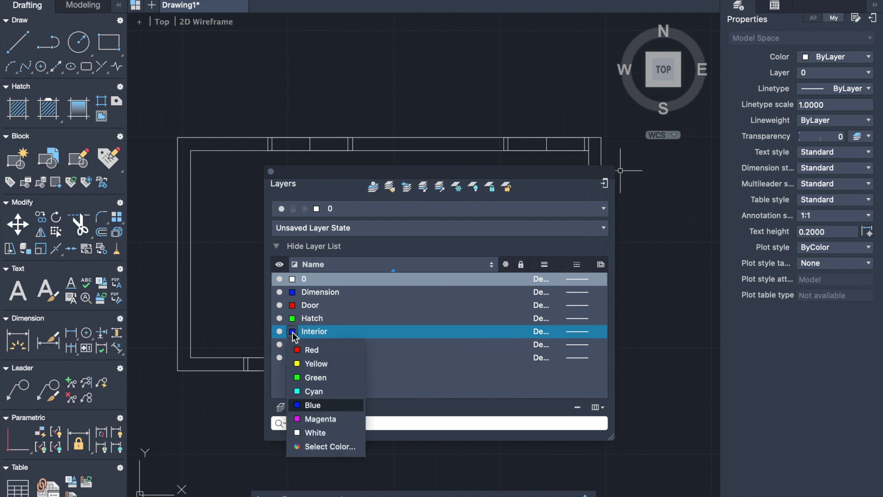
click(315, 419)
Make Door the current layer and draw a 0.3 by 1.1 rectangle upward from the midpoint of the right wall's inner edge
double_click(777, 160)
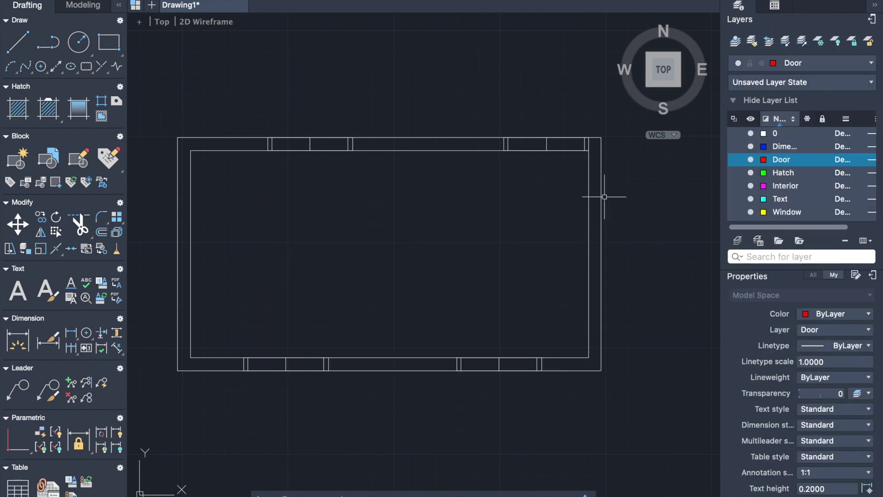
click(110, 42)
click(591, 254)
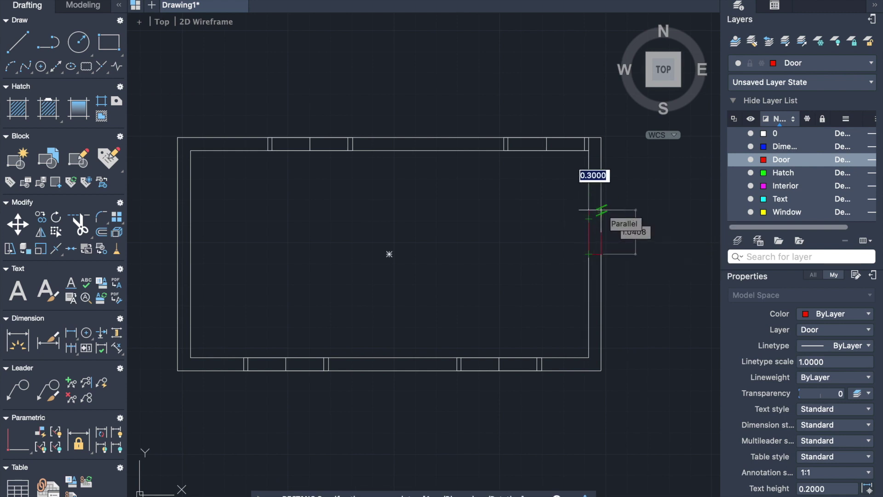
text(0.3)
key(Tab)
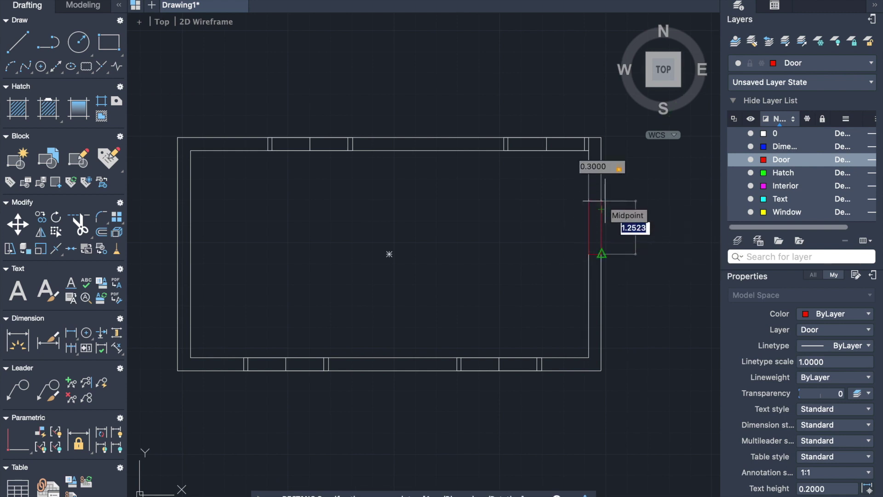
text(1.1)
key(Return)
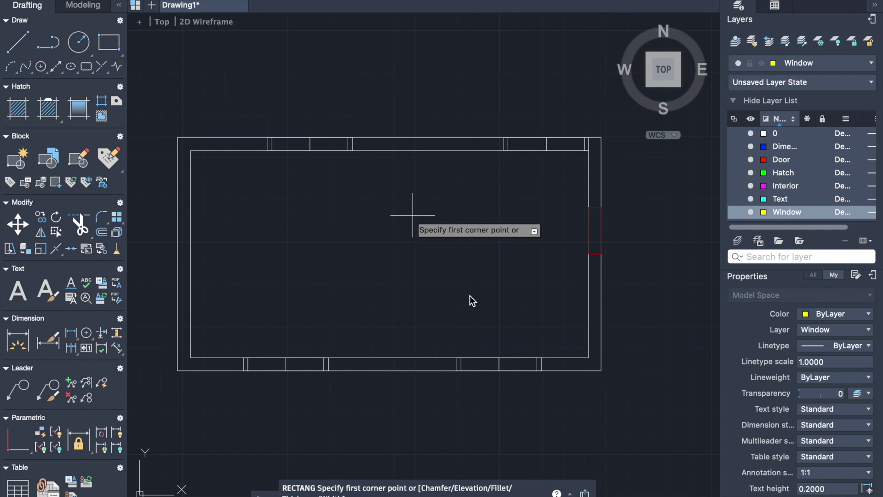
key(Escape)
Delete the four window blocks from the floor plan's top and bottom walls
click(593, 144)
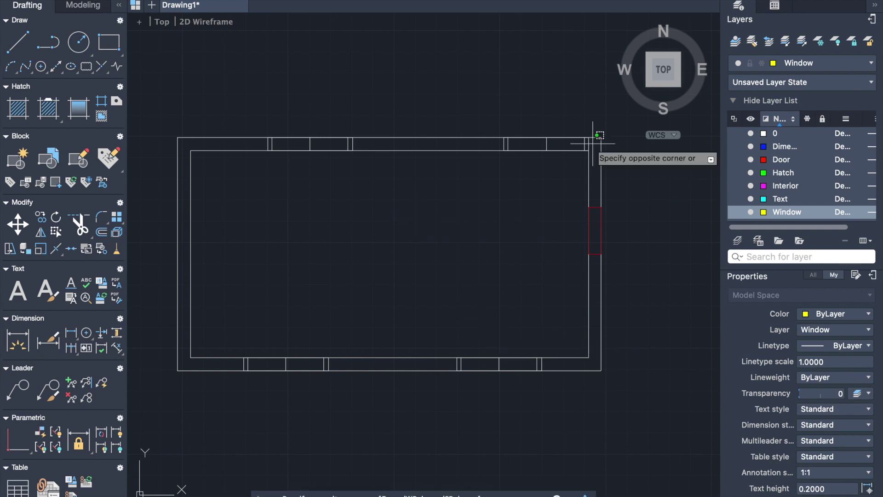
click(238, 136)
key(Delete)
click(233, 355)
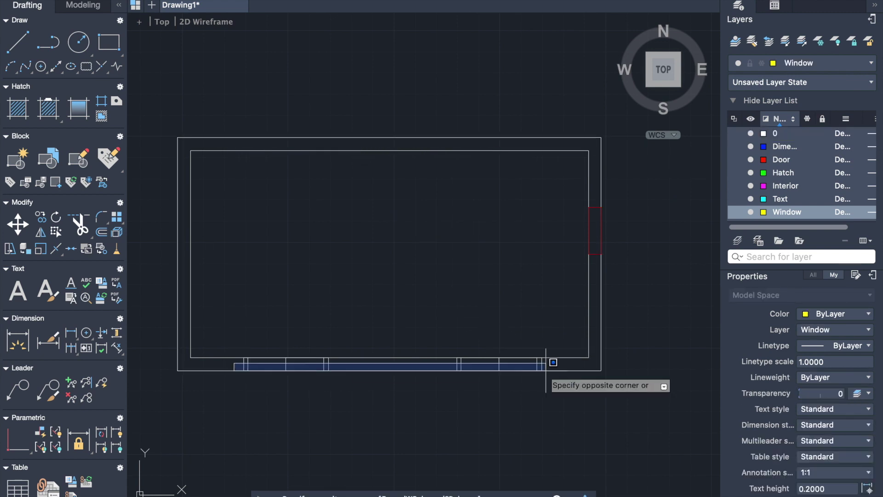
click(554, 368)
click(232, 363)
key(Delete)
Draw a 2 by 0.3 rectangle on the Window layer, rightward from the midpoint of the top wall's outer edge
key(Return)
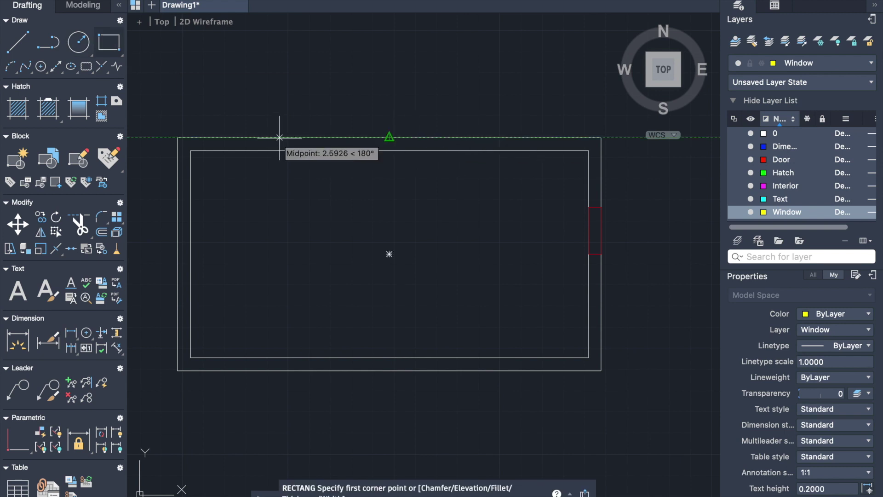
click(394, 137)
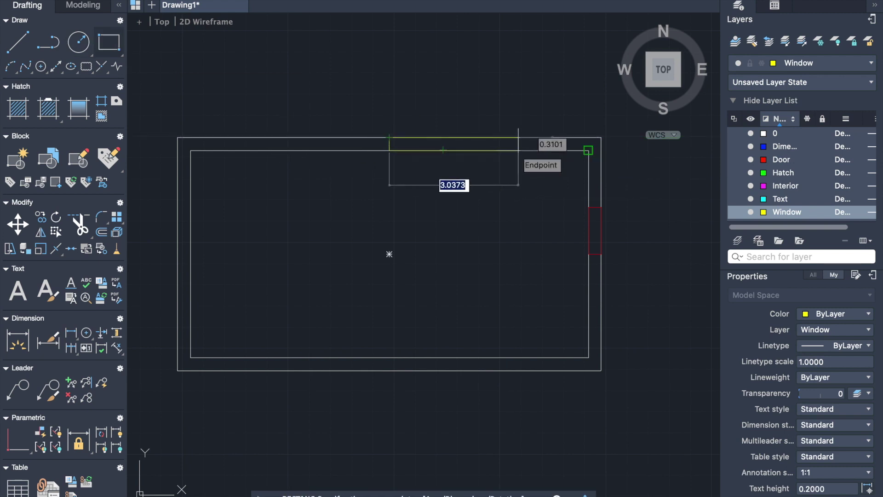
text(2)
key(Tab)
text(0.3)
key(Return)
Make Hatch the current layer and fill both wall sections between the window and door openings with a solid hatch
double_click(783, 174)
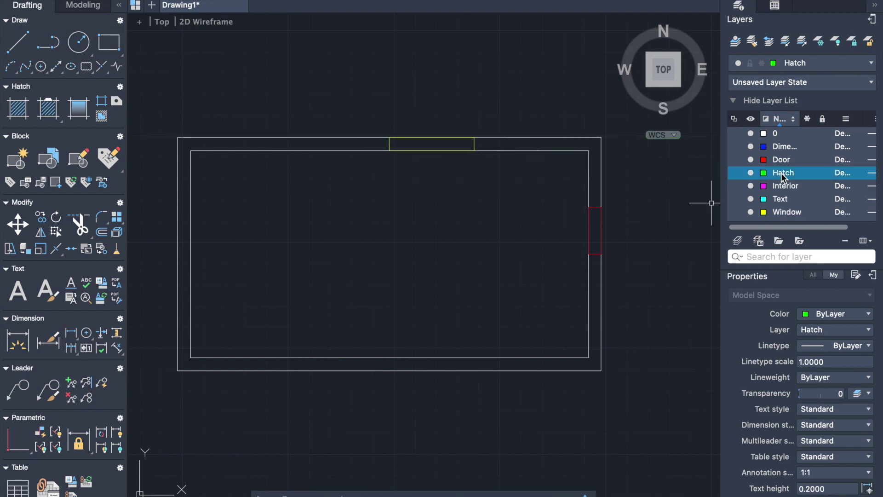
click(16, 107)
click(187, 37)
click(179, 90)
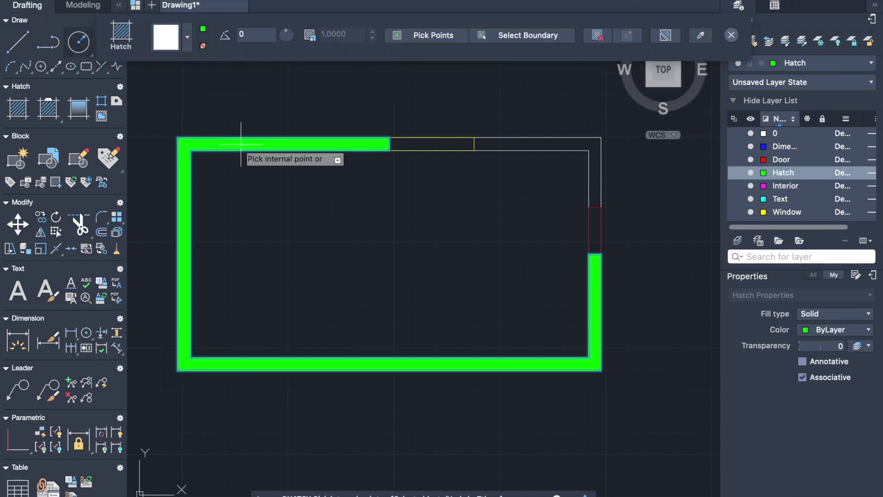
key(Return)
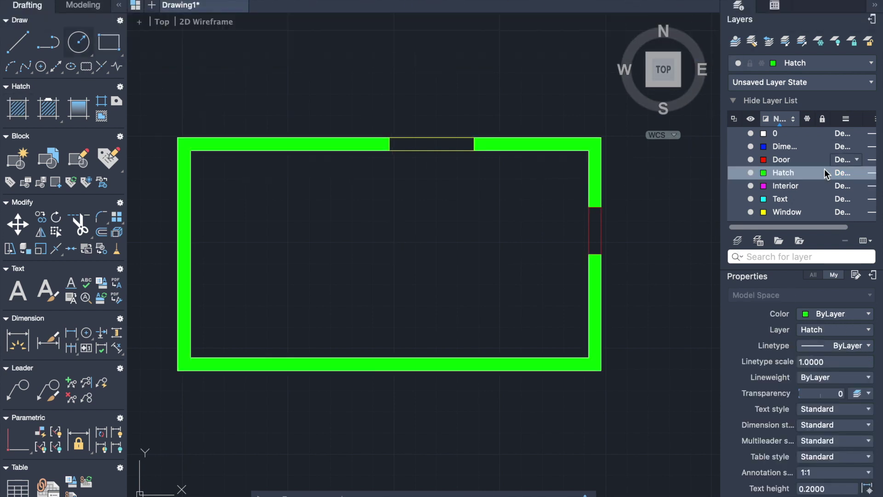
Make Defpoints the current layer and turn off the visibility of the Dimension, Text, Hatch and Door layers
double_click(785, 185)
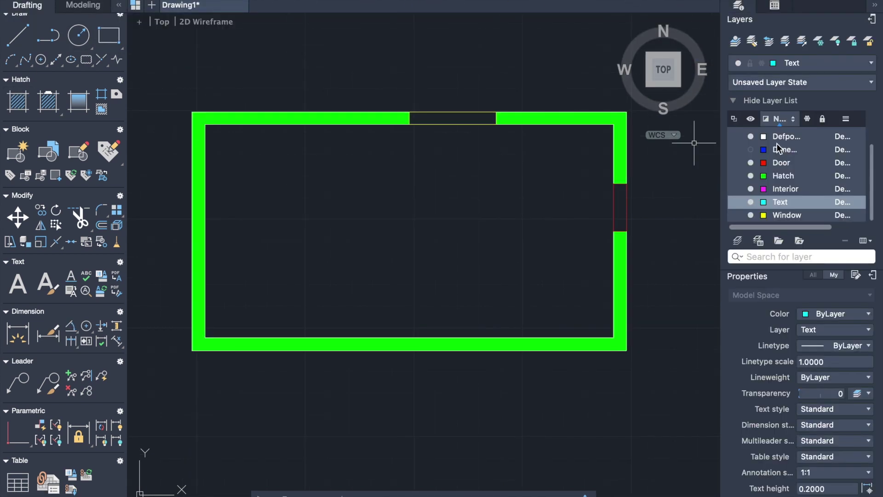
click(779, 140)
double_click(779, 139)
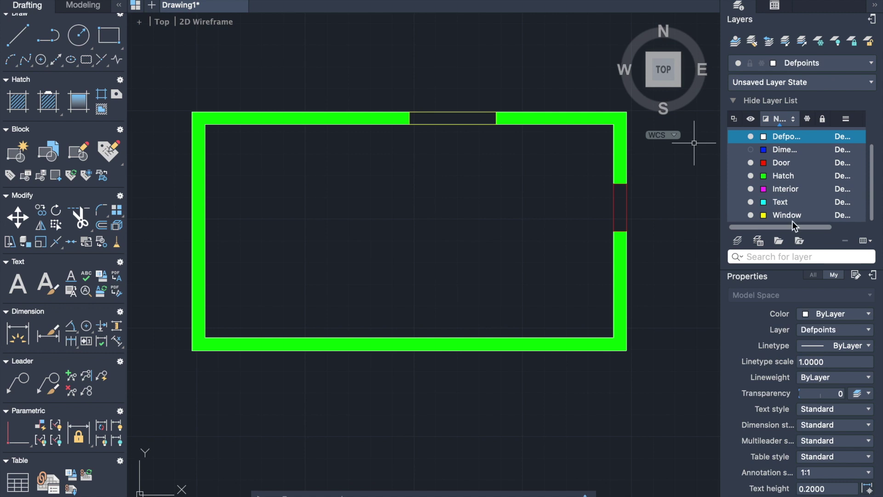
click(750, 189)
click(750, 176)
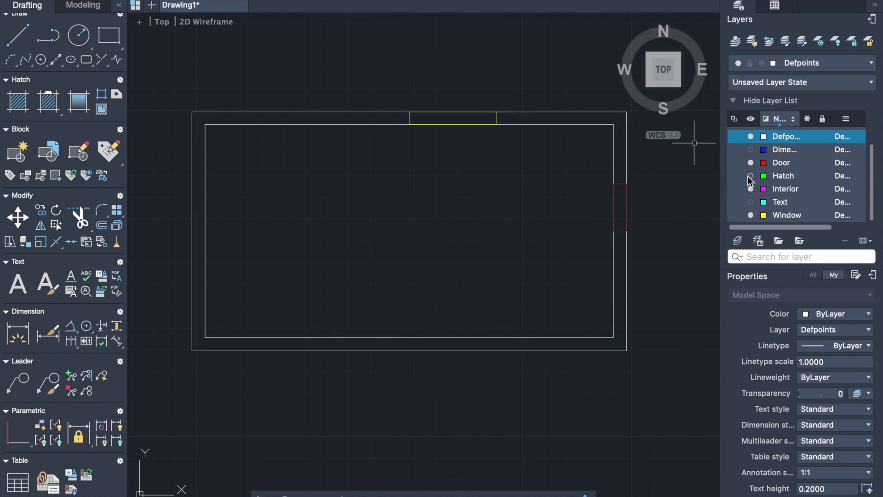
click(751, 162)
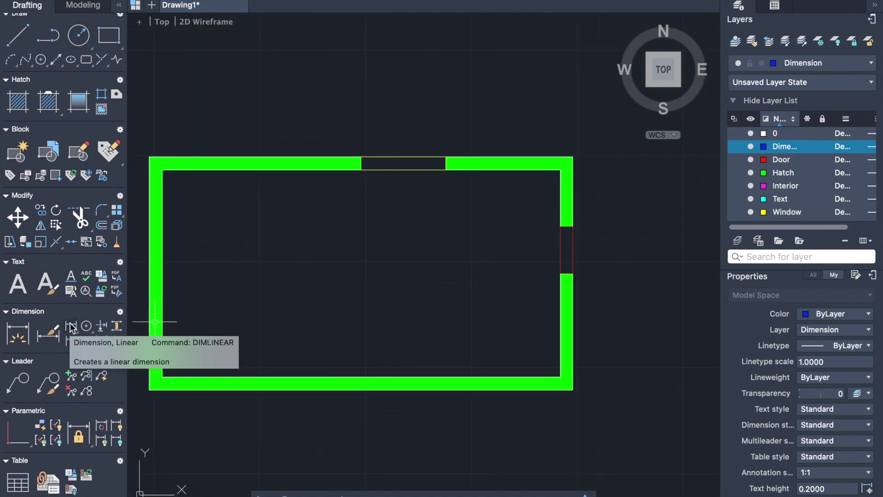
Add a vertical linear dimension between the right wall's outer corners, placed about 0.8 outside the plan
click(71, 327)
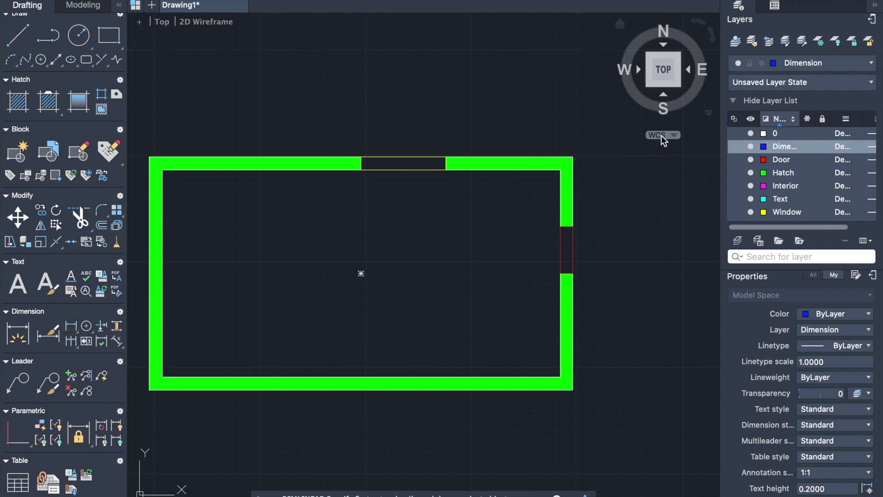
click(572, 158)
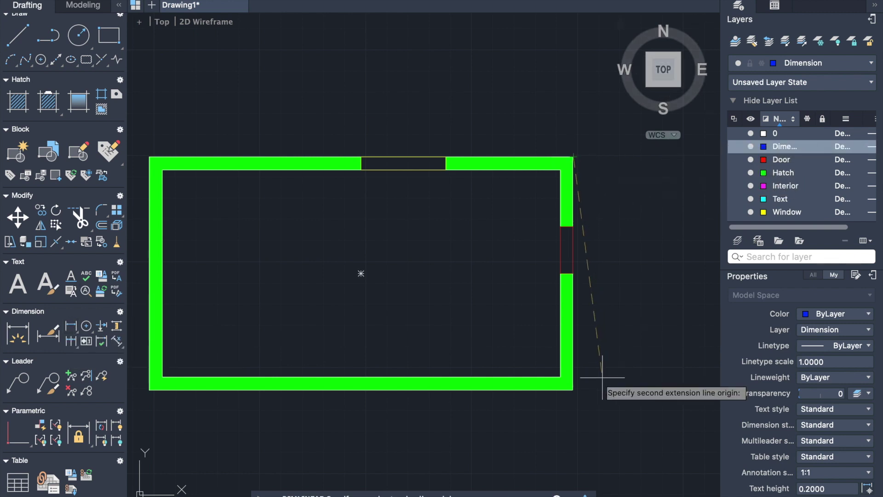
click(573, 390)
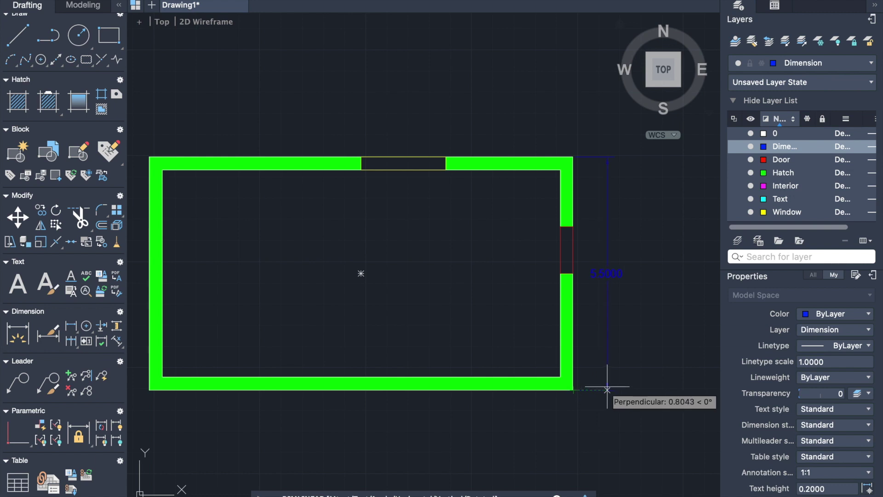
click(608, 369)
Open the Standard dimension style for modification at its line settings
text(dimst)
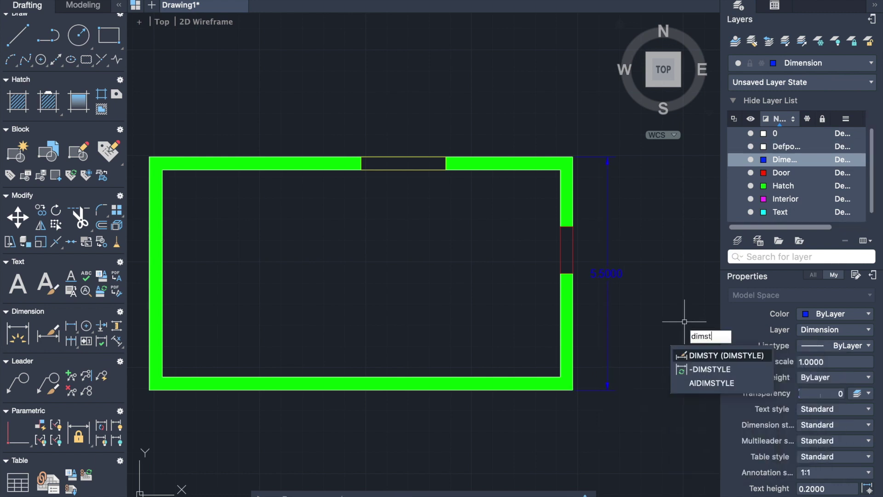
key(Return)
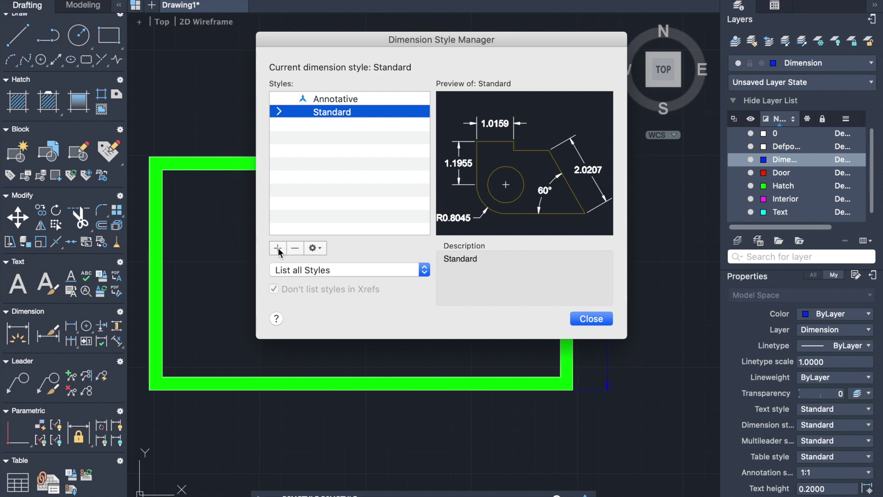
click(313, 248)
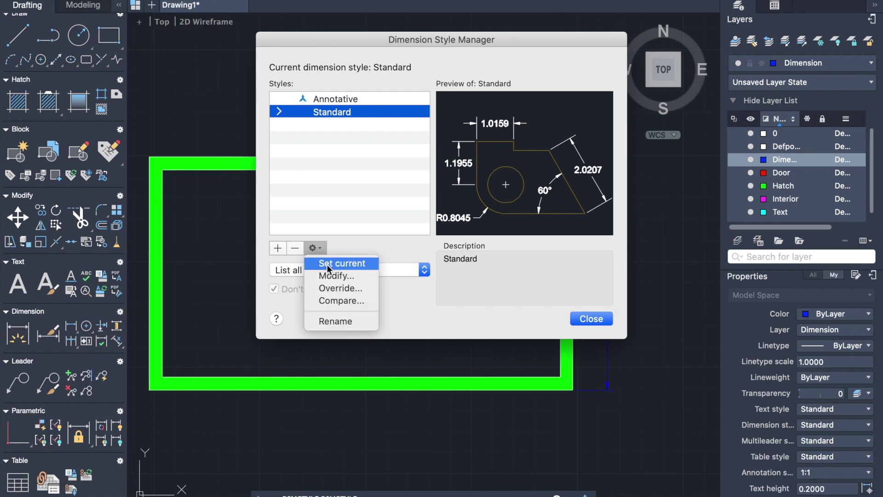
click(330, 275)
click(391, 53)
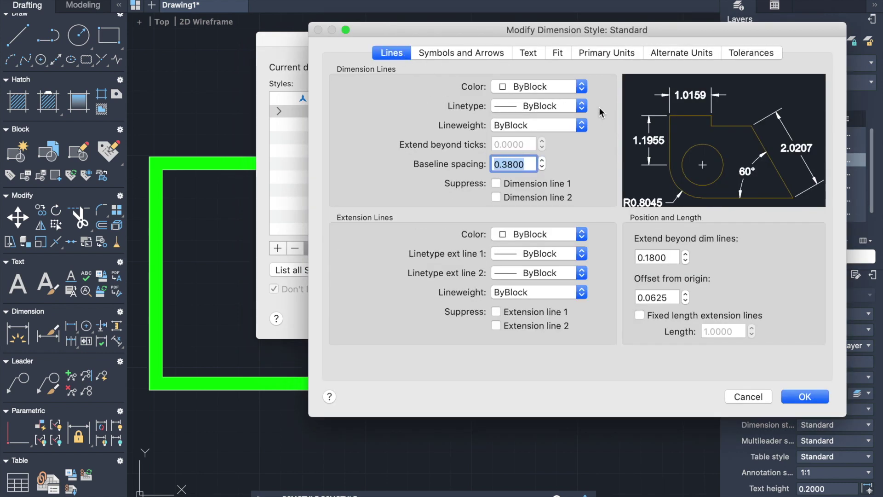
Examine the Standard dimension style's line color, arrowhead, center mark and text settings, including the available text style fonts
click(533, 86)
click(461, 52)
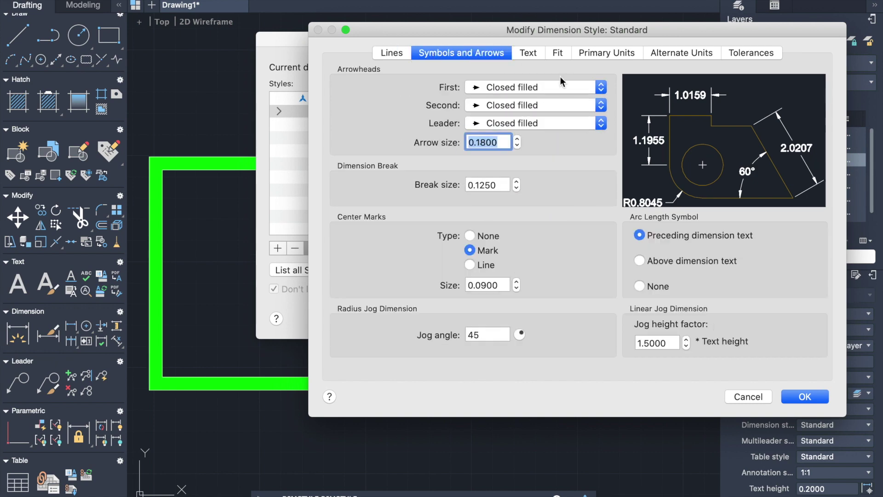
click(565, 87)
click(545, 89)
click(486, 123)
click(487, 124)
click(528, 53)
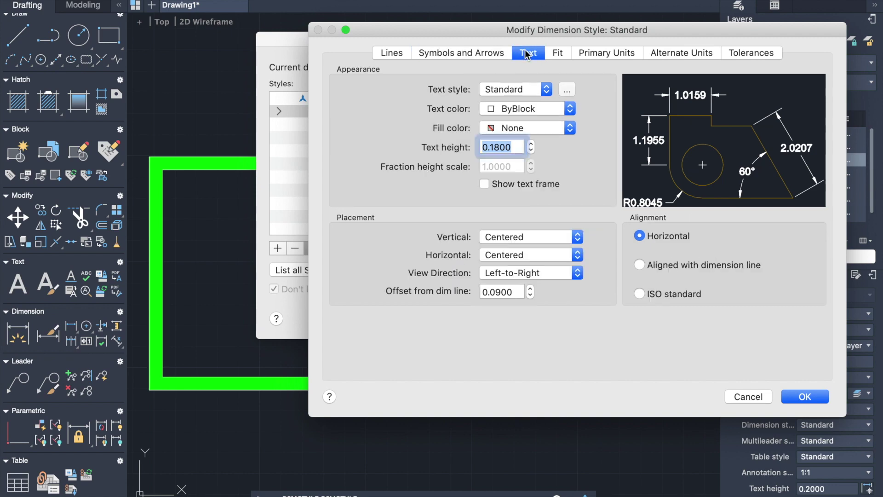
click(548, 88)
click(592, 85)
click(567, 89)
scroll(488, 276, down, 10)
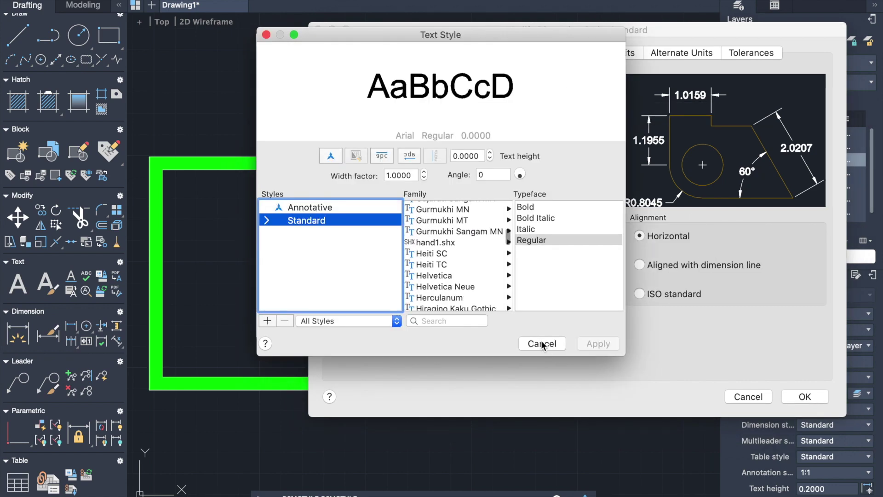
click(541, 343)
Set the Standard dimension style's linear primary unit precision to 0.0 and close the style manager
click(557, 53)
click(591, 56)
click(562, 107)
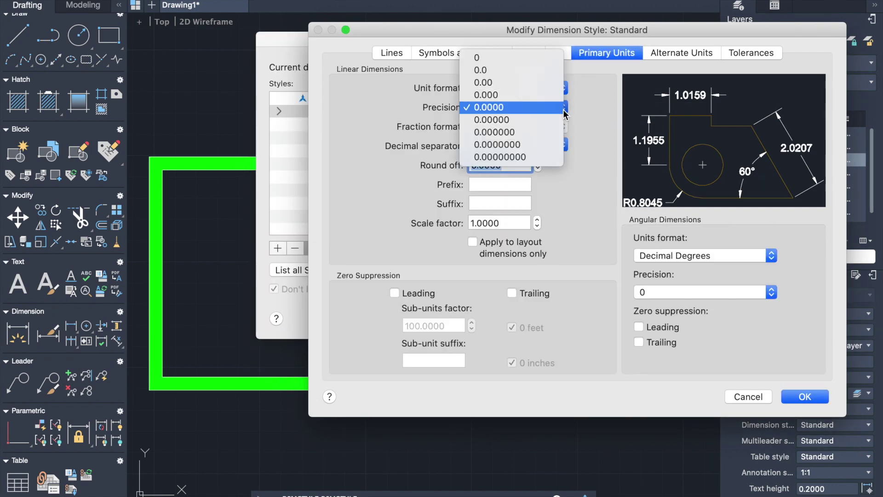
click(532, 70)
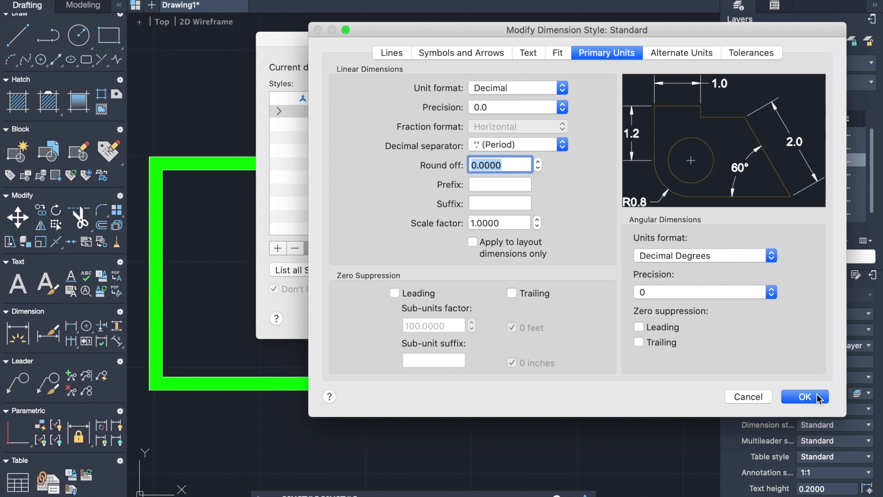
click(817, 398)
click(590, 316)
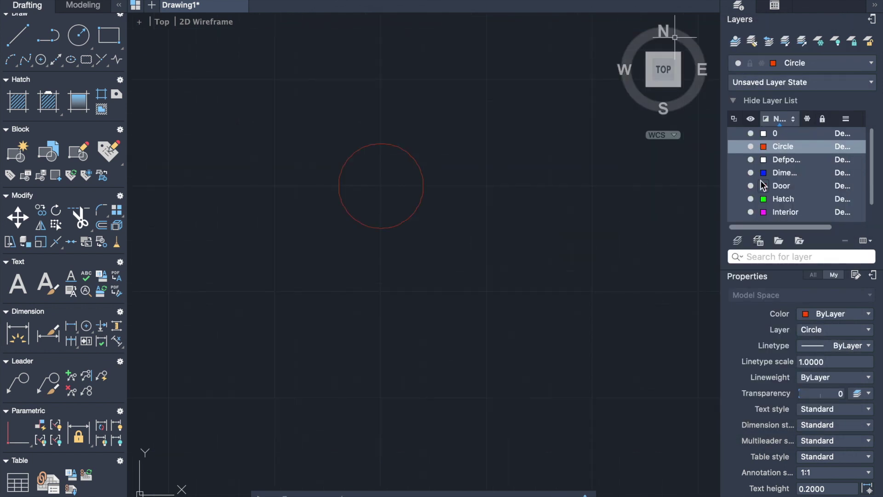
Make Dimension the current layer and add a diameter dimension outside the circle's upper right edge
double_click(780, 172)
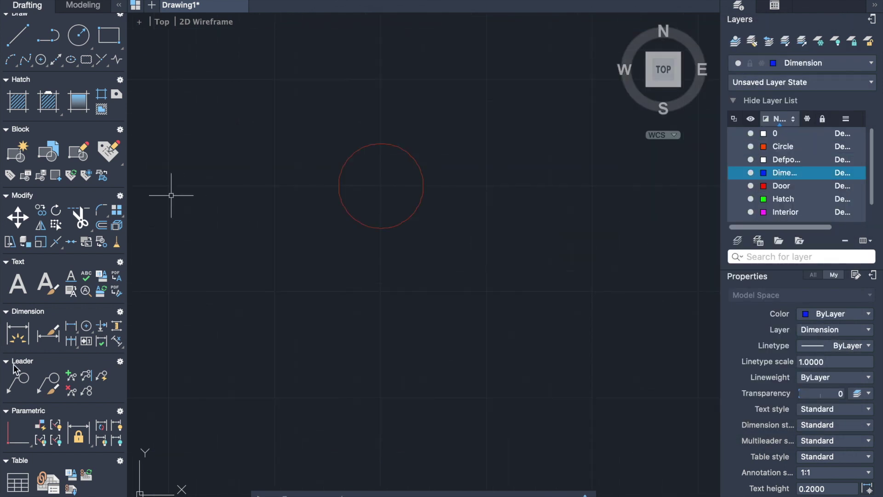
click(74, 327)
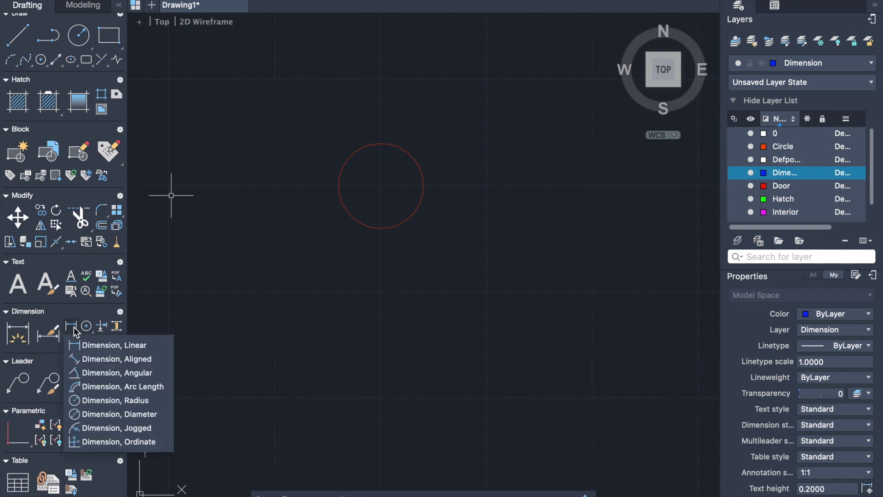
click(117, 415)
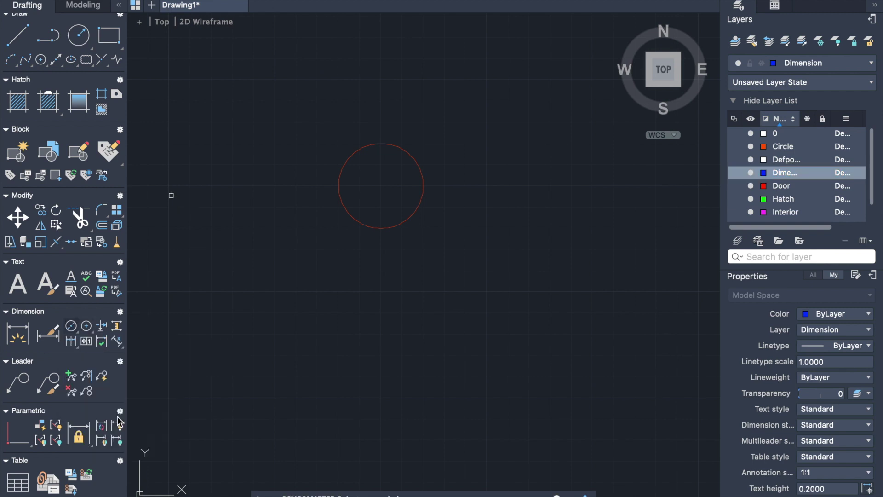
click(412, 157)
click(439, 147)
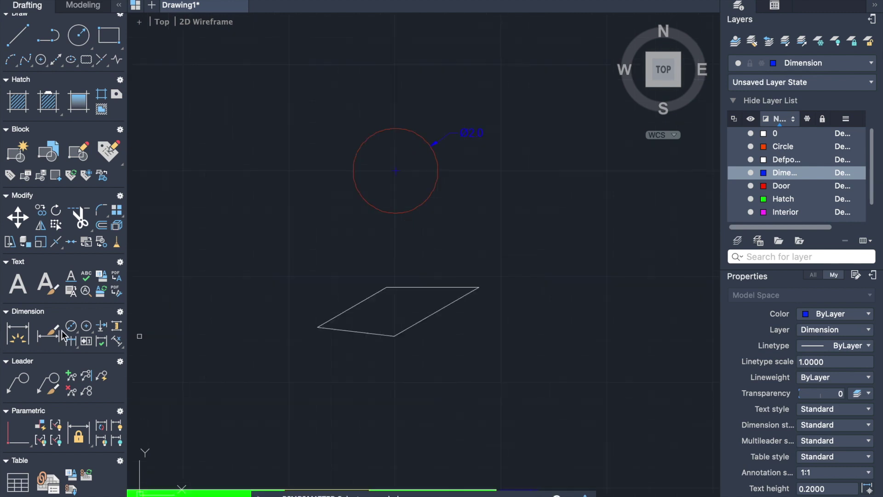
Add an aligned dimension to the upper left slanted edge of the four-sided shape, placed outside it
click(71, 326)
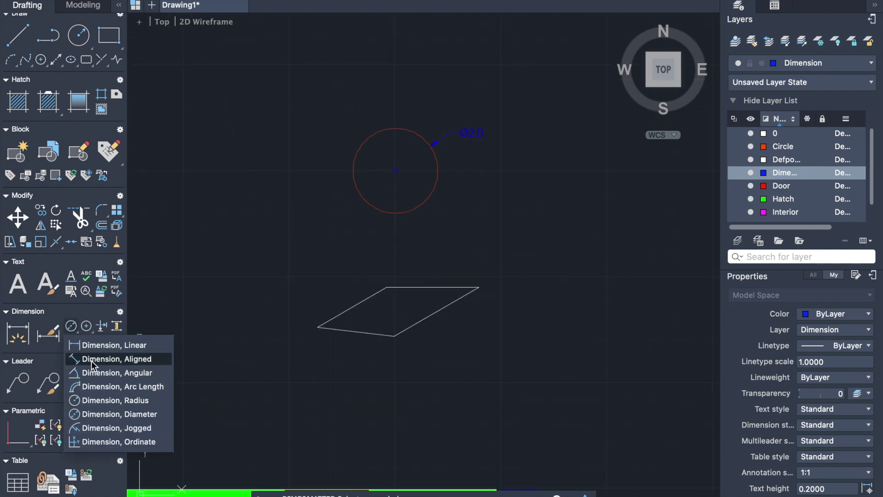
click(91, 361)
click(317, 327)
click(386, 288)
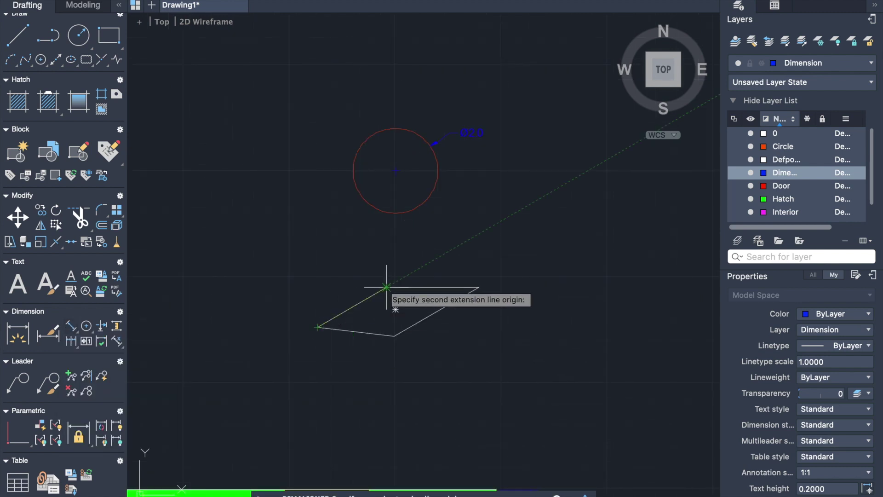
click(355, 276)
Add an angular dimension between the four-sided shape's lower right and bottom edges, with its arc inside the shape
click(72, 324)
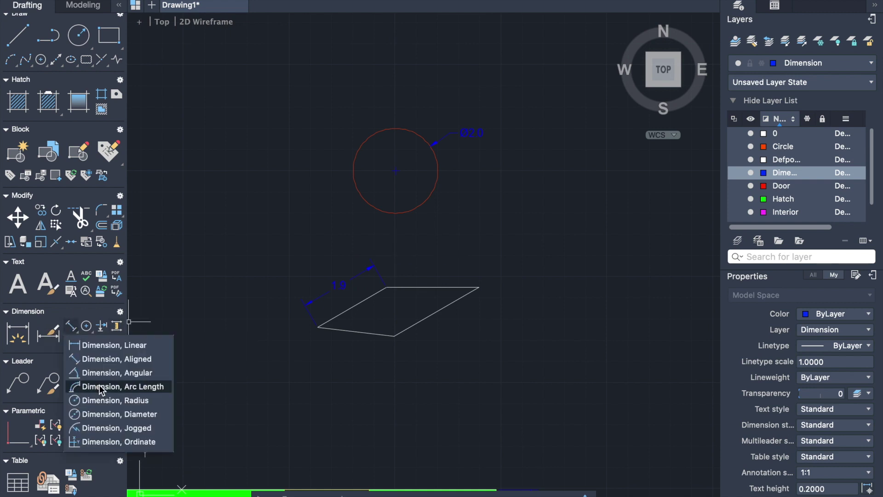
click(106, 376)
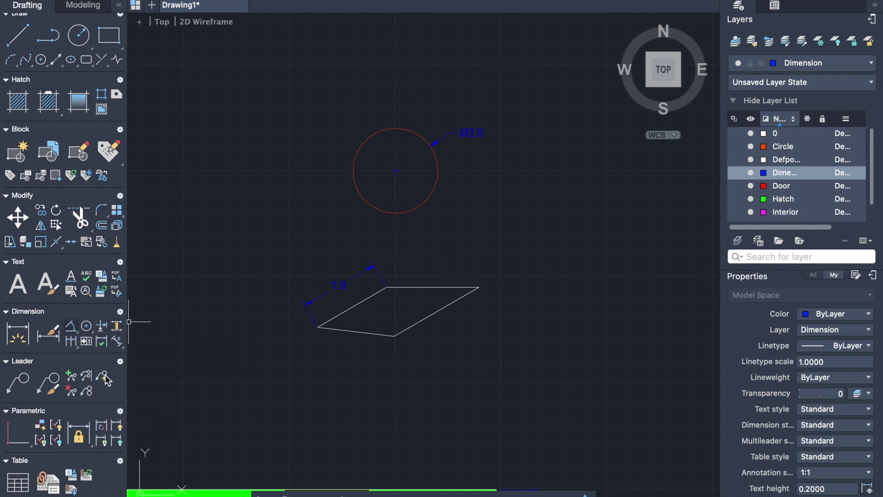
click(439, 310)
click(379, 334)
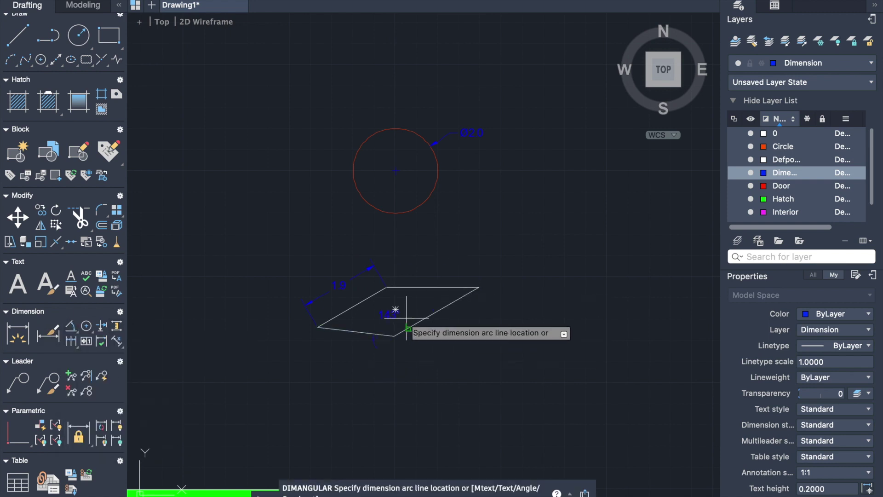
click(405, 318)
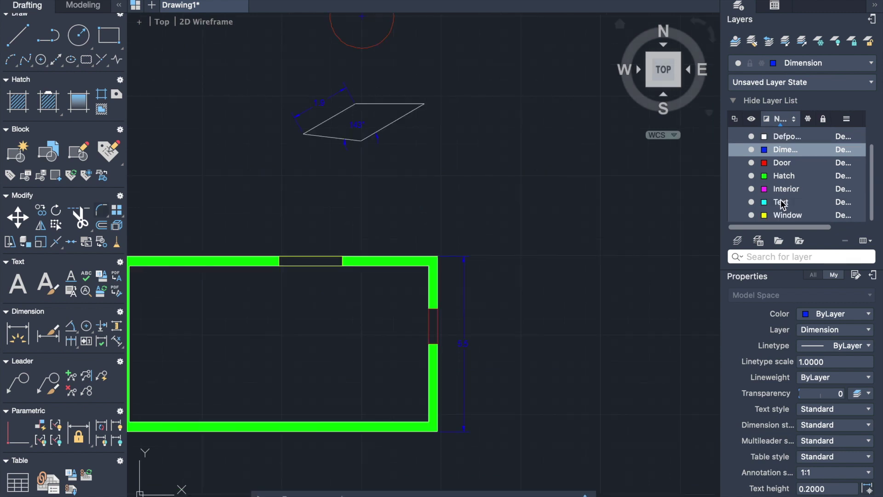
On the Text layer, add multiline text reading "Notes:" and "Exterior wall 300 mm" to the right of the floor plan
click(781, 201)
double_click(780, 202)
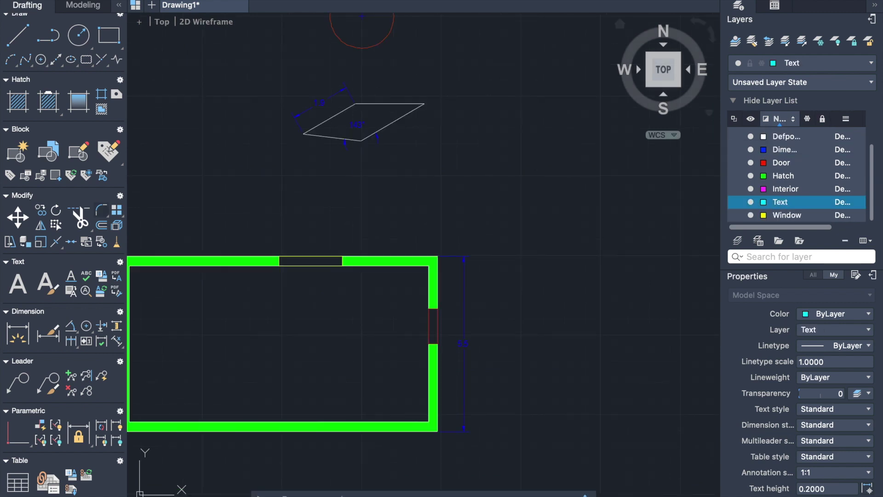
scroll(485, 234, up, 2)
scroll(484, 234, right, 3)
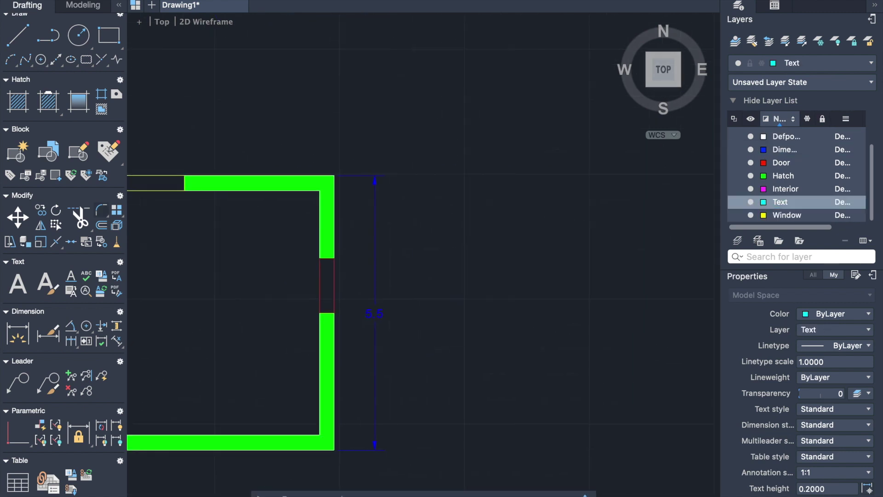
click(27, 288)
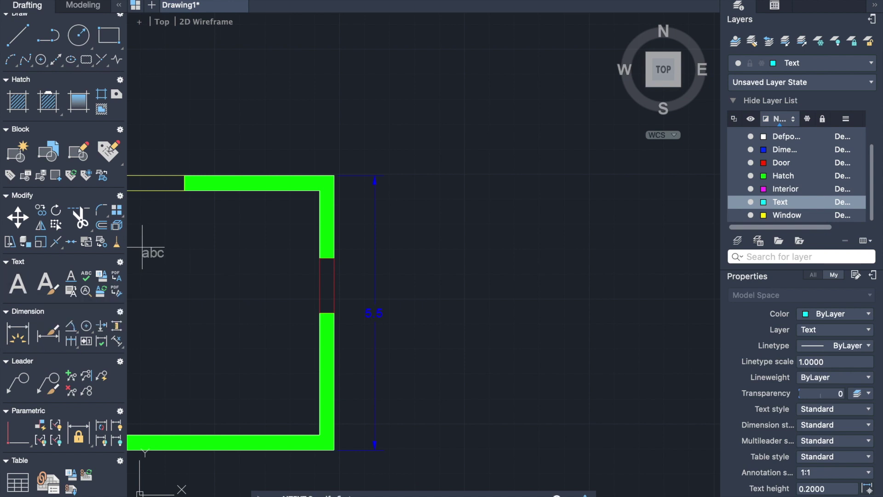
click(464, 175)
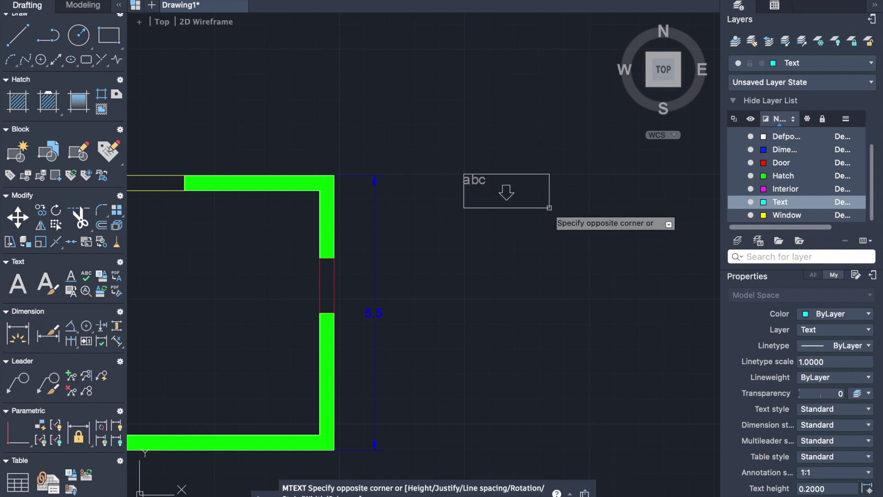
click(626, 247)
text(Notes:)
key(Return)
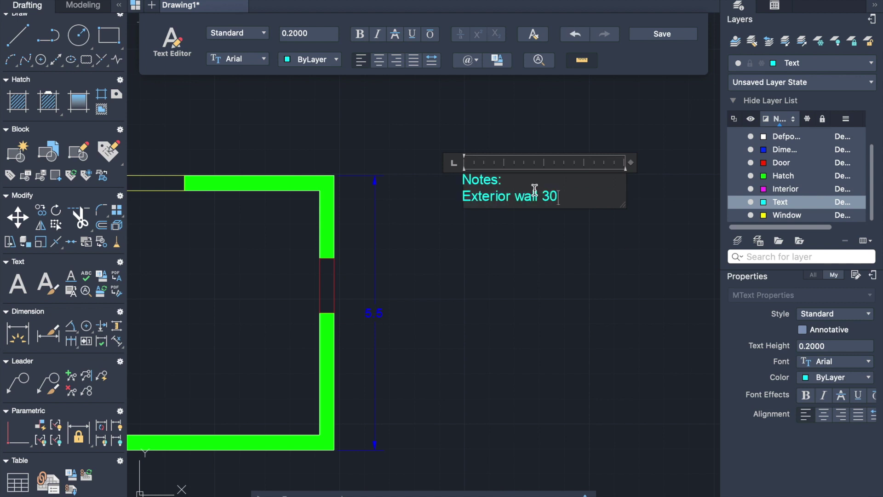
click(662, 34)
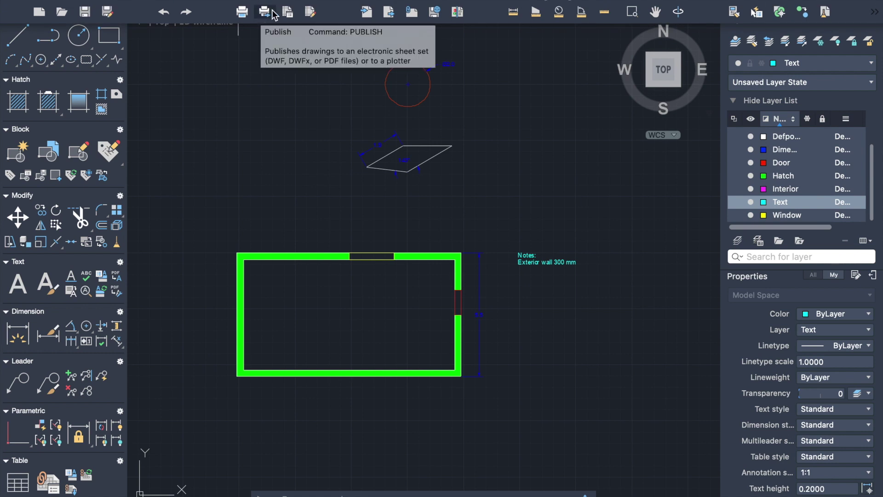
Plot the model display fitted to ANSI A paper and save it as a PDF named Sample on the Desktop
click(243, 11)
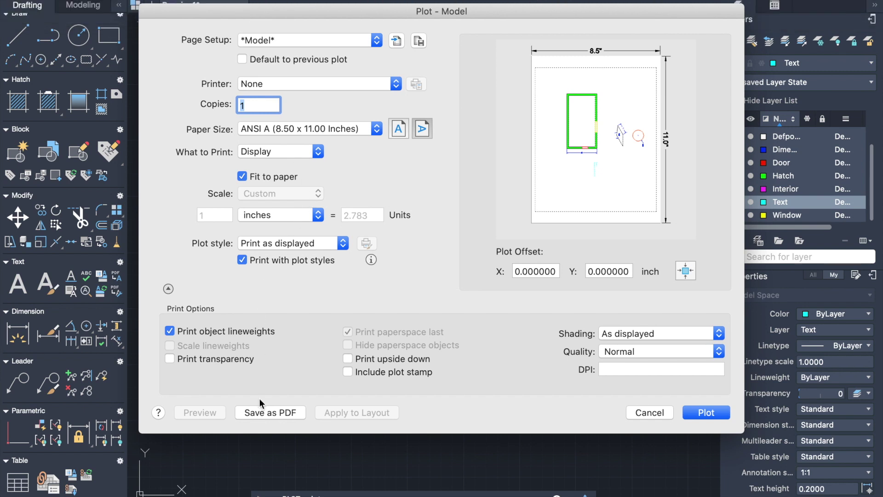
click(261, 412)
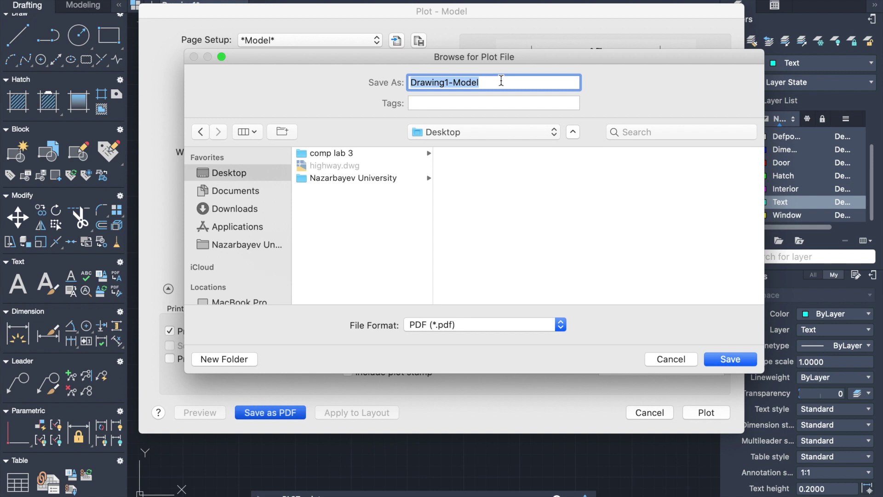
text(Sapl)
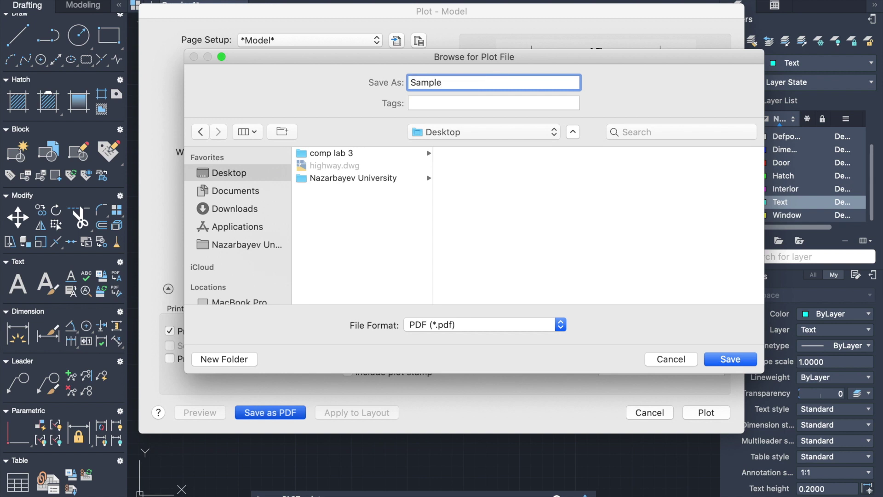
text(e)
key(Return)
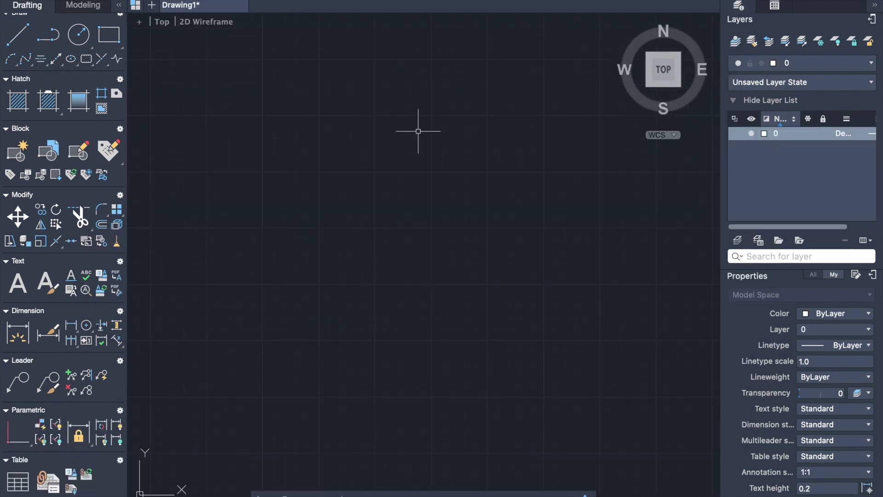